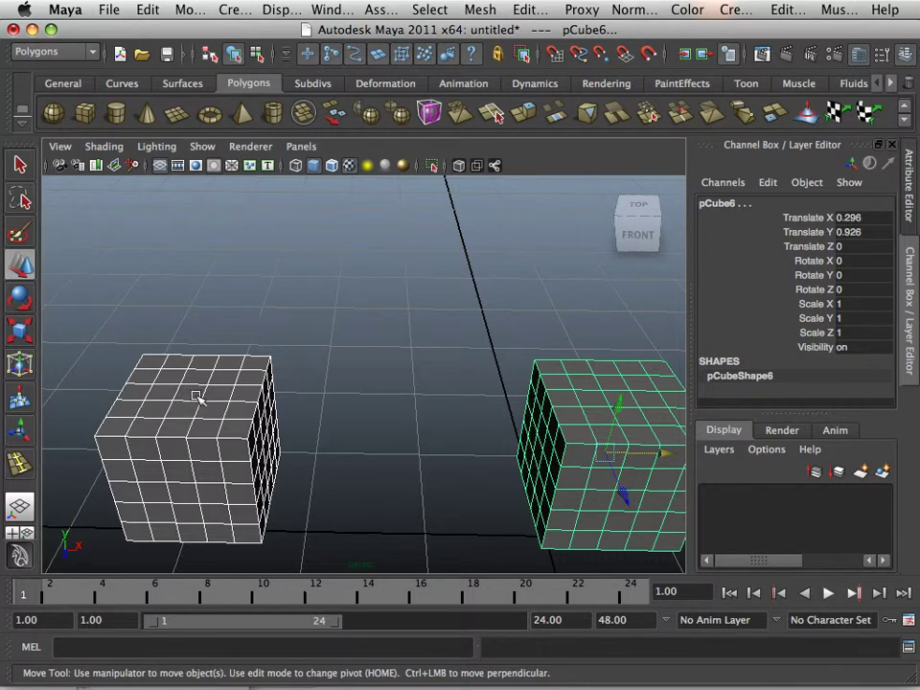
Step: Delete the centre 3×3 block of faces on the left cube's top, and return to object selection
{"action": "right_click_drag", "start_coordinate": [198, 397], "coordinate": [200, 376]}
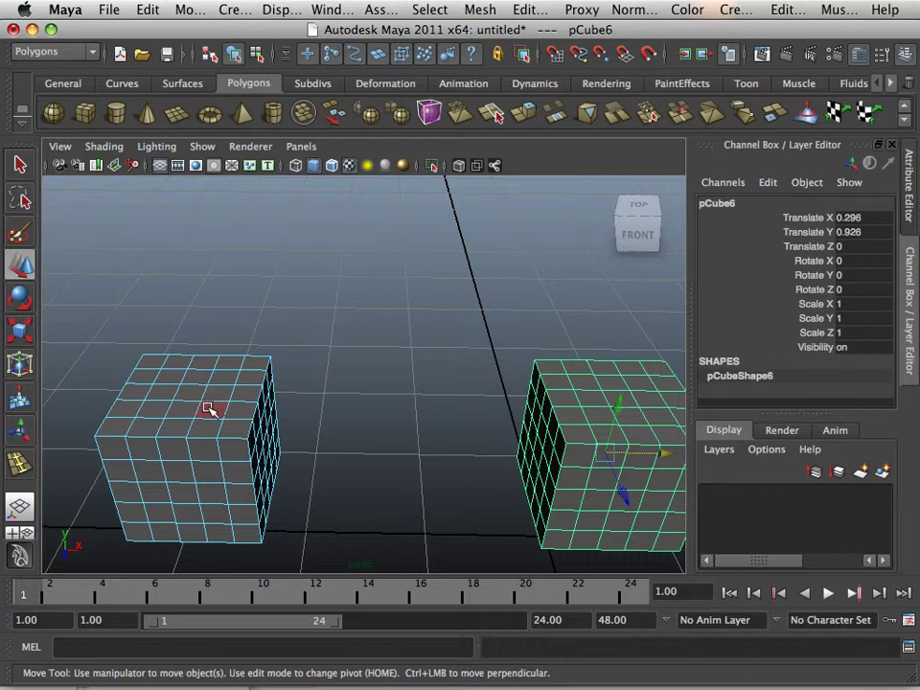
{"action": "left_click", "coordinate": [209, 409]}
{"action": "left_click", "coordinate": [224, 379], "text": "shift"}
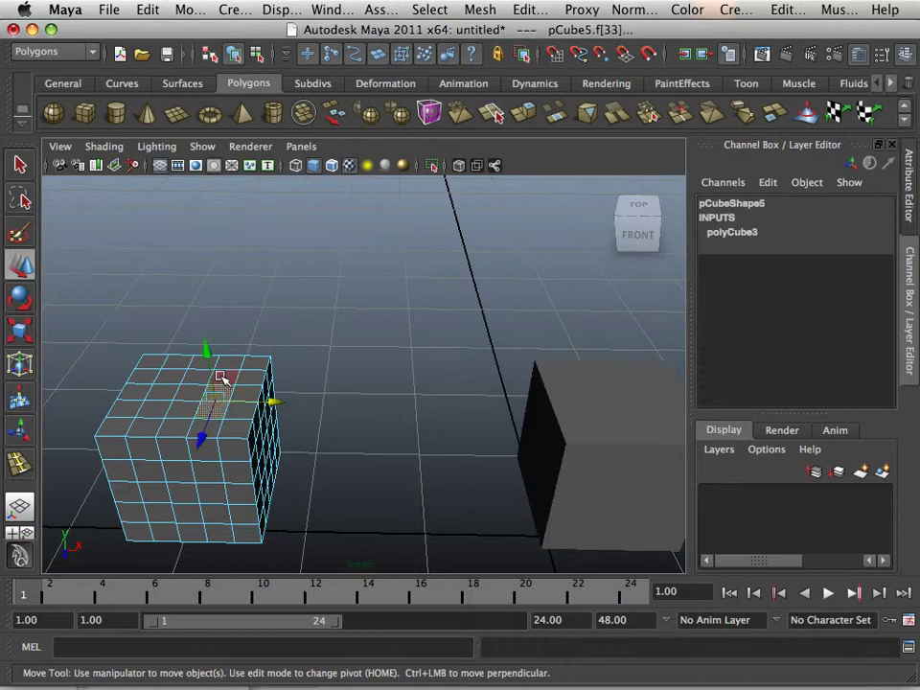
{"action": "left_click", "coordinate": [168, 390], "text": "shift"}
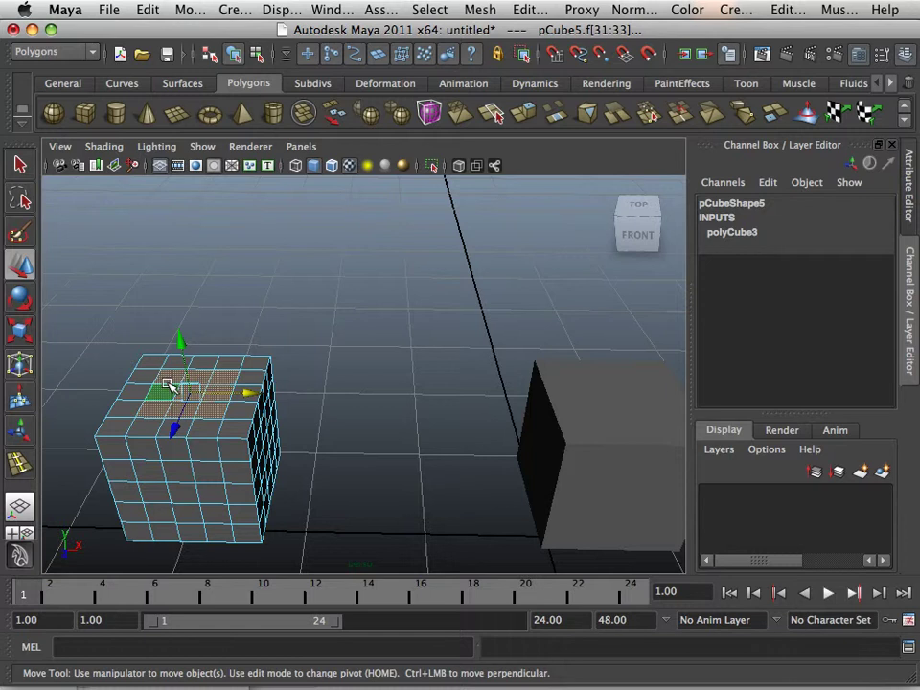
{"action": "key", "text": "Delete"}
{"action": "right_click_drag", "start_coordinate": [198, 329], "coordinate": [264, 310]}
Step: Replace the right cube with a duplicate of the open-topped cube, moved along X to about 0.056
{"action": "left_click", "coordinate": [548, 453]}
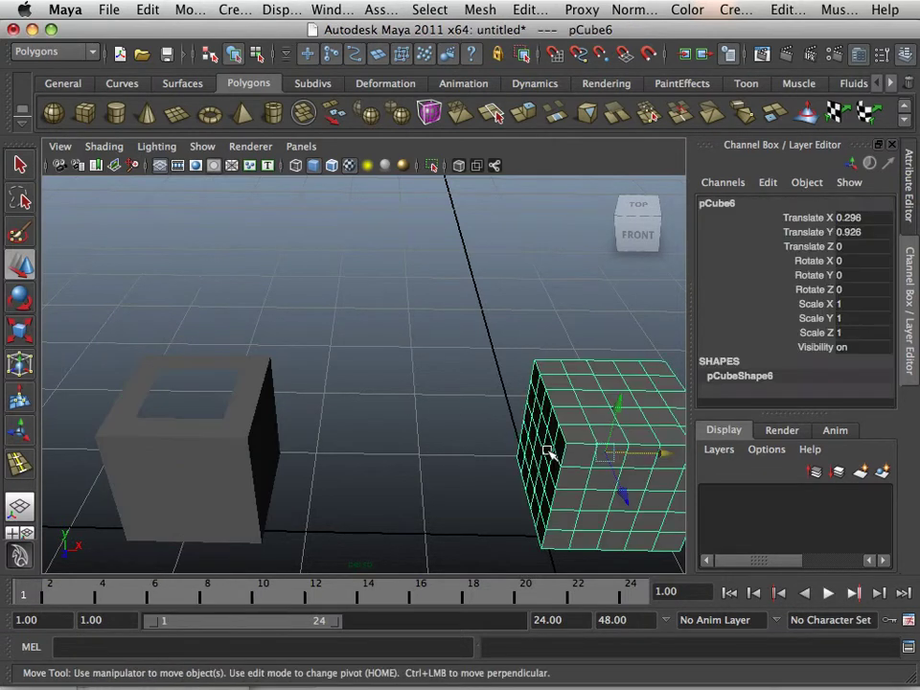
{"action": "key", "text": "Delete"}
{"action": "left_click", "coordinate": [265, 462]}
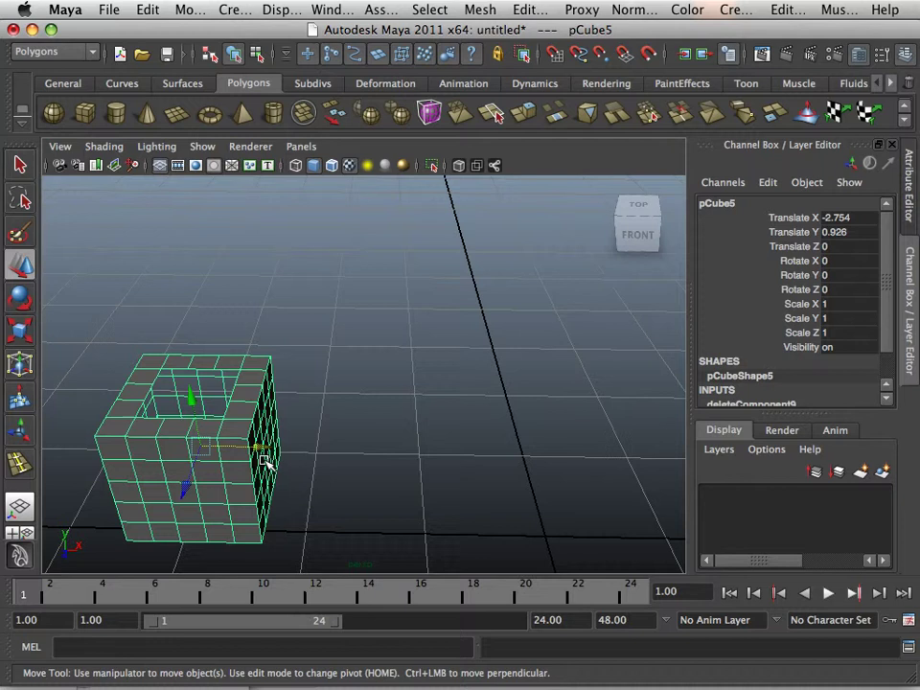
{"action": "key", "text": "ctrl+d"}
{"action": "middle_click_drag", "start_coordinate": [268, 469], "coordinate": [635, 485]}
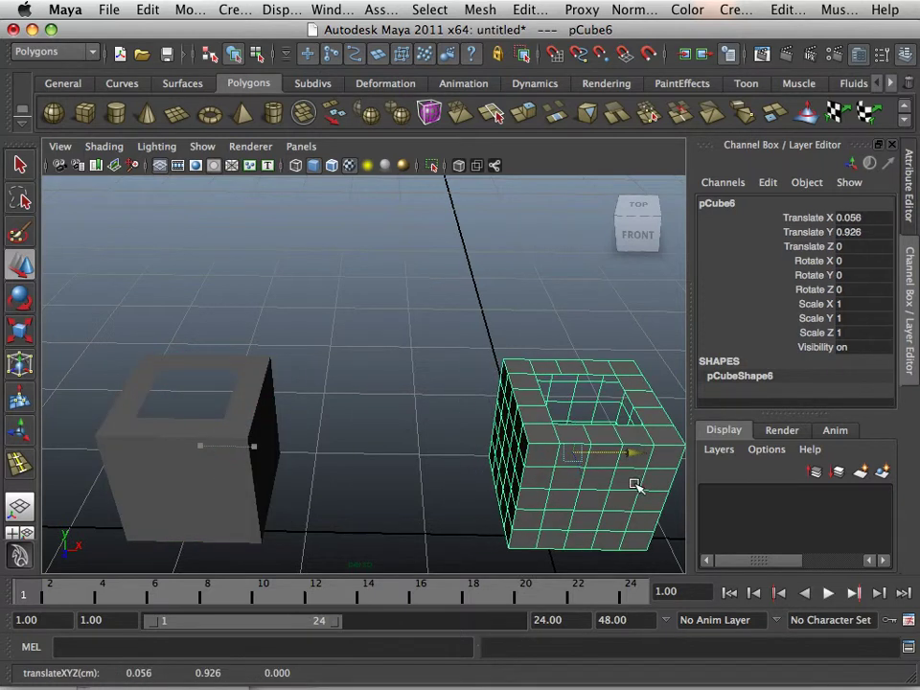
Step: Combine the two open-topped cubes into one mesh and bridge their openings
{"action": "left_click", "coordinate": [280, 474], "text": "shift"}
{"action": "left_click", "coordinate": [480, 10]}
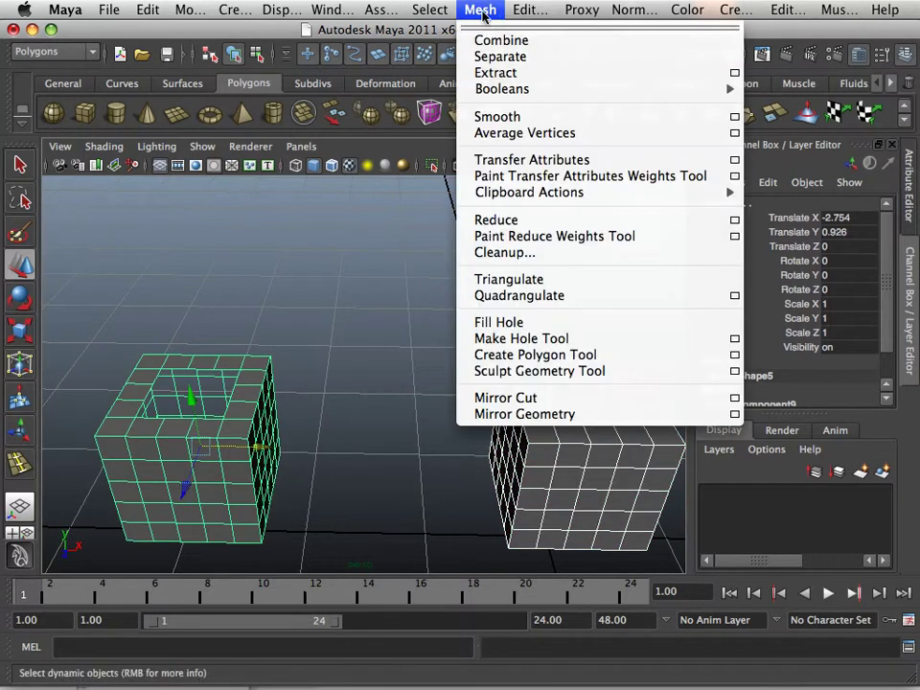
{"action": "left_click", "coordinate": [479, 39]}
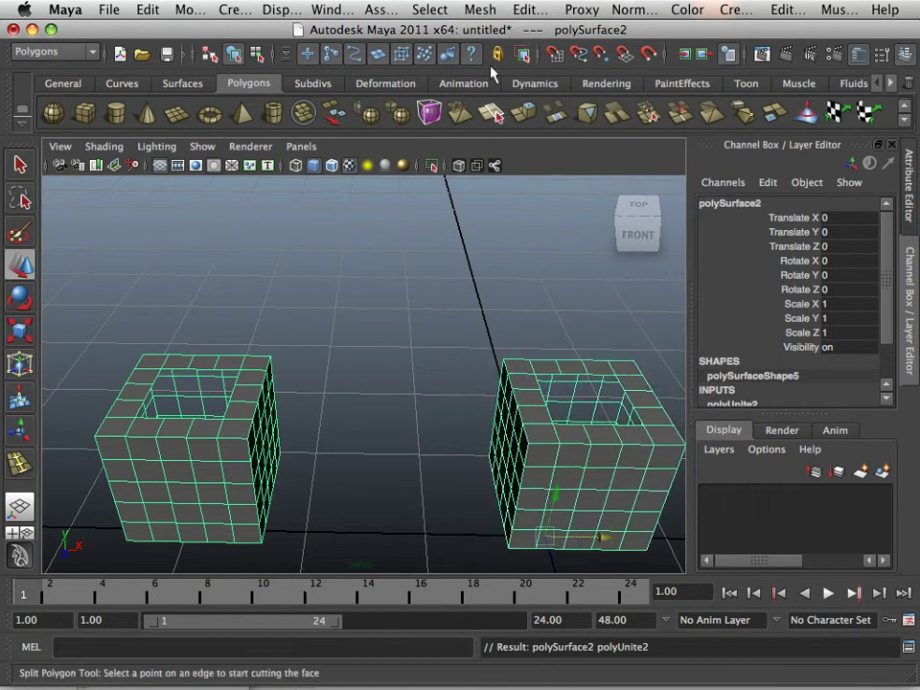
{"action": "left_click", "coordinate": [484, 10]}
{"action": "mouse_move", "coordinate": [530, 9]}
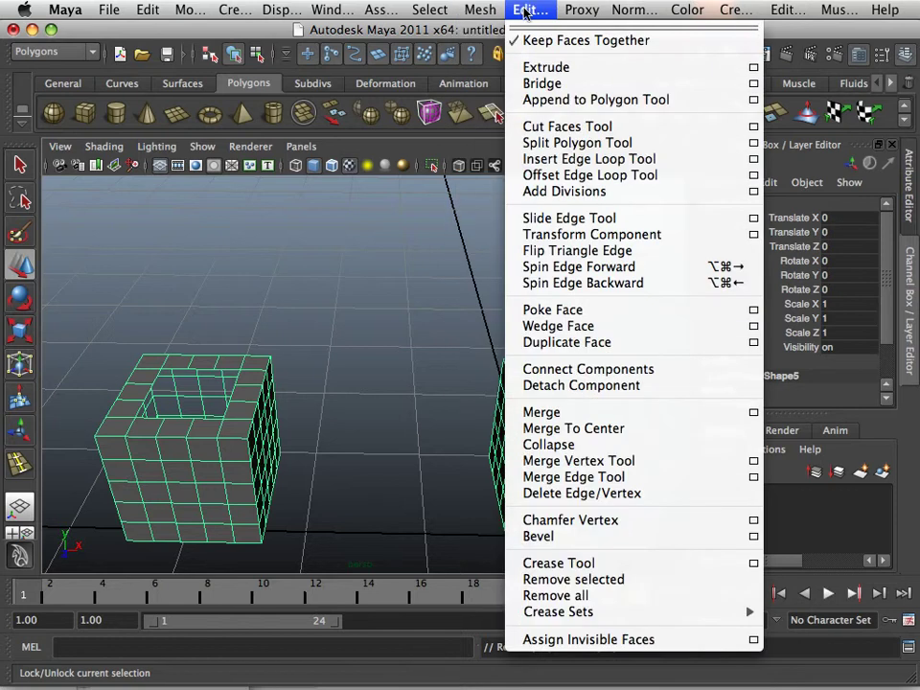
{"action": "left_click", "coordinate": [530, 85]}
{"action": "left_click_drag", "start_coordinate": [361, 355], "coordinate": [372, 403], "text": "alt"}
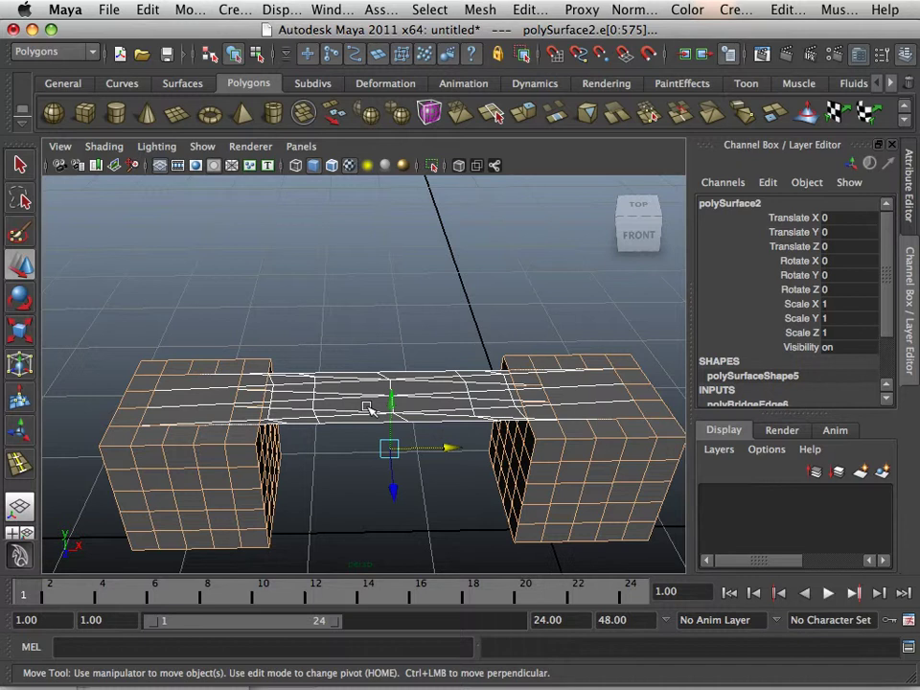
{"action": "key", "text": "super+d"}
{"action": "key", "text": "super+d"}
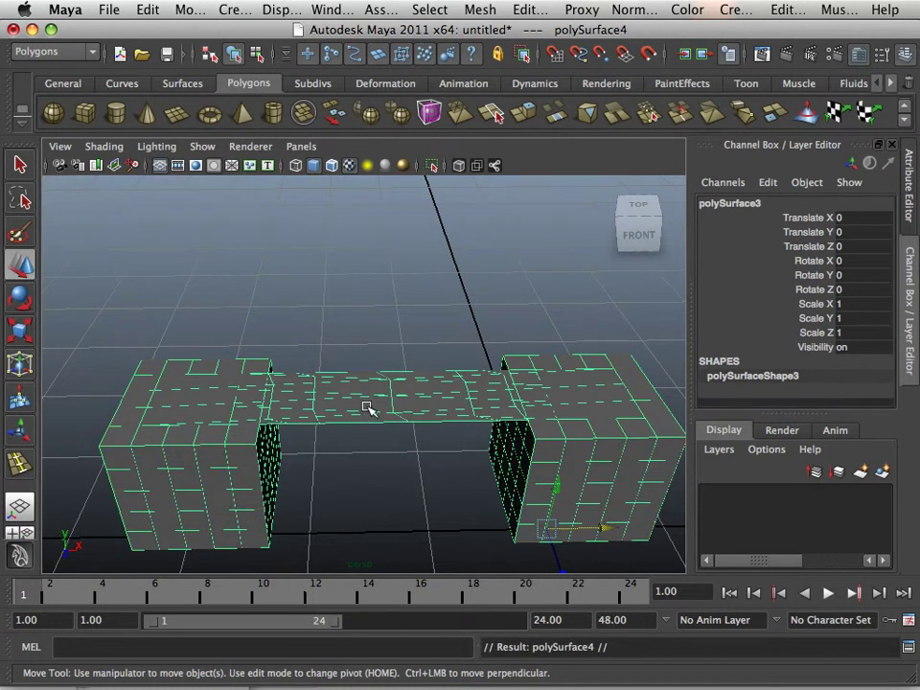
{"action": "key", "text": "g"}
Step: Undo the duplicates, bridge, combine and cube replacement until the original solid right cube is restored
{"action": "key", "text": "ctrl+z"}
{"action": "key", "text": "ctrl+z"}
{"action": "key", "text": "ctrl+z"}
{"action": "key", "text": "ctrl+z"}
{"action": "key", "text": "ctrl+z"}
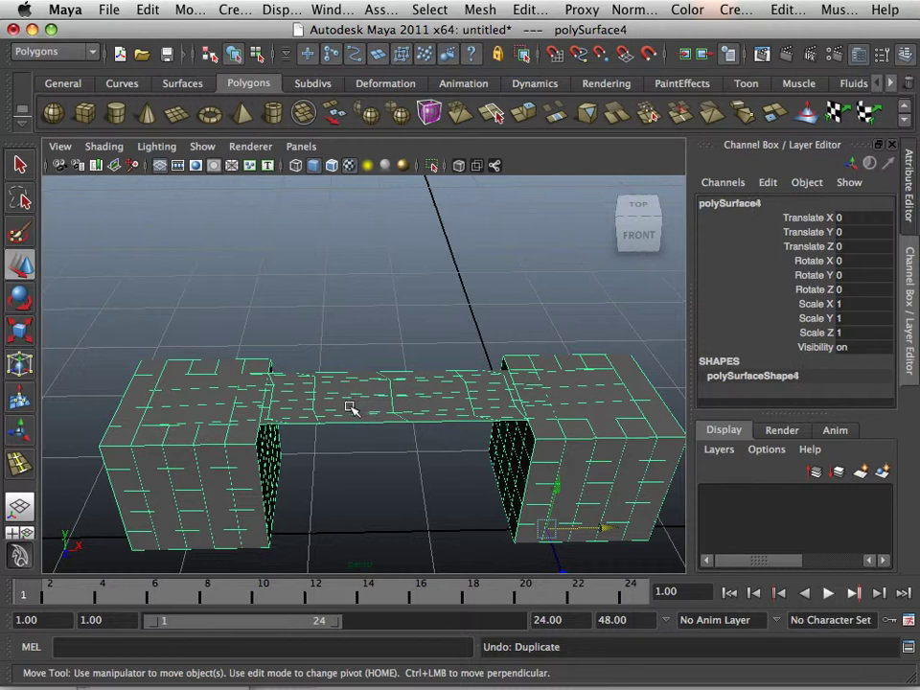
{"action": "key", "text": "ctrl+z"}
{"action": "key", "text": "ctrl+z"}
{"action": "key", "text": "ctrl+z"}
{"action": "key", "text": "ctrl+z"}
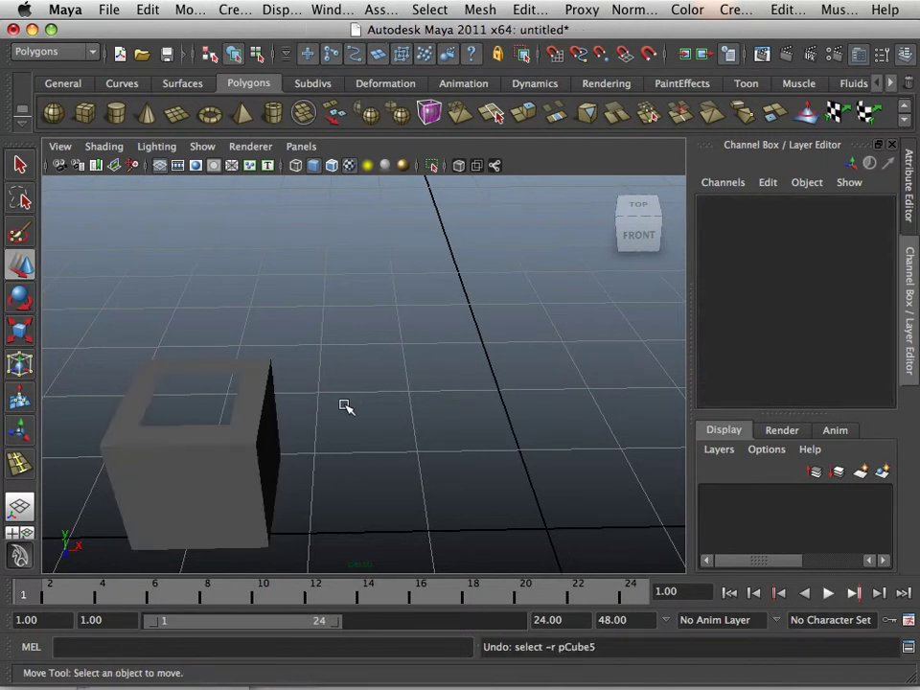
{"action": "key", "text": "ctrl+z"}
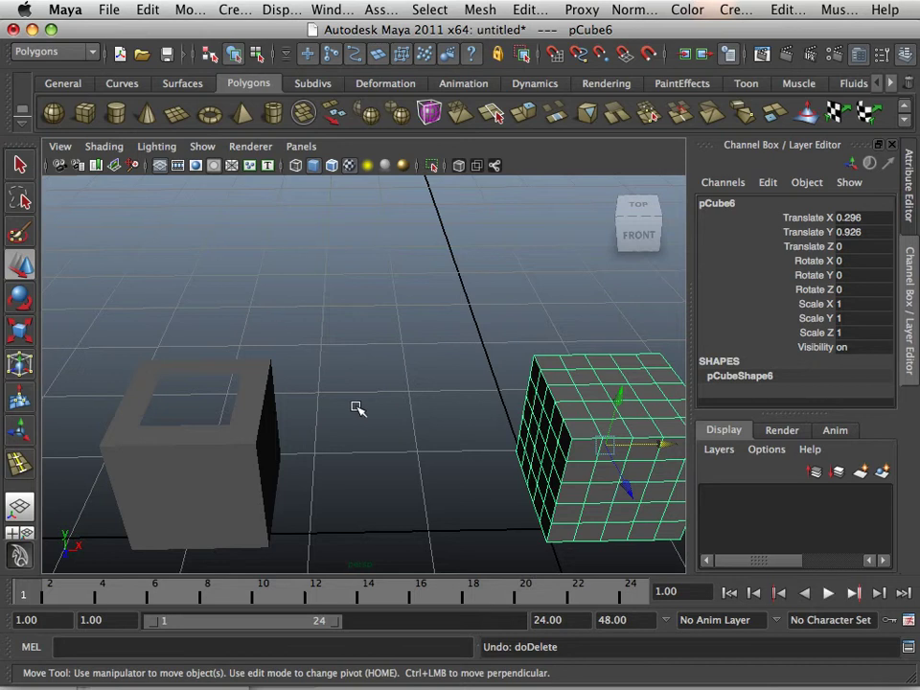
Step: Examine the open-topped left cube and the subdivided top of the solid right cube
{"action": "middle_click_drag", "start_coordinate": [357, 408], "coordinate": [466, 406], "text": "alt"}
{"action": "left_click", "coordinate": [255, 388]}
{"action": "left_click", "coordinate": [519, 410]}
{"action": "left_click_drag", "start_coordinate": [380, 397], "coordinate": [341, 397], "text": "alt"}
{"action": "middle_click_drag", "start_coordinate": [341, 397], "coordinate": [359, 426], "text": "alt"}
{"action": "left_click_drag", "start_coordinate": [376, 428], "coordinate": [340, 393], "text": "alt"}
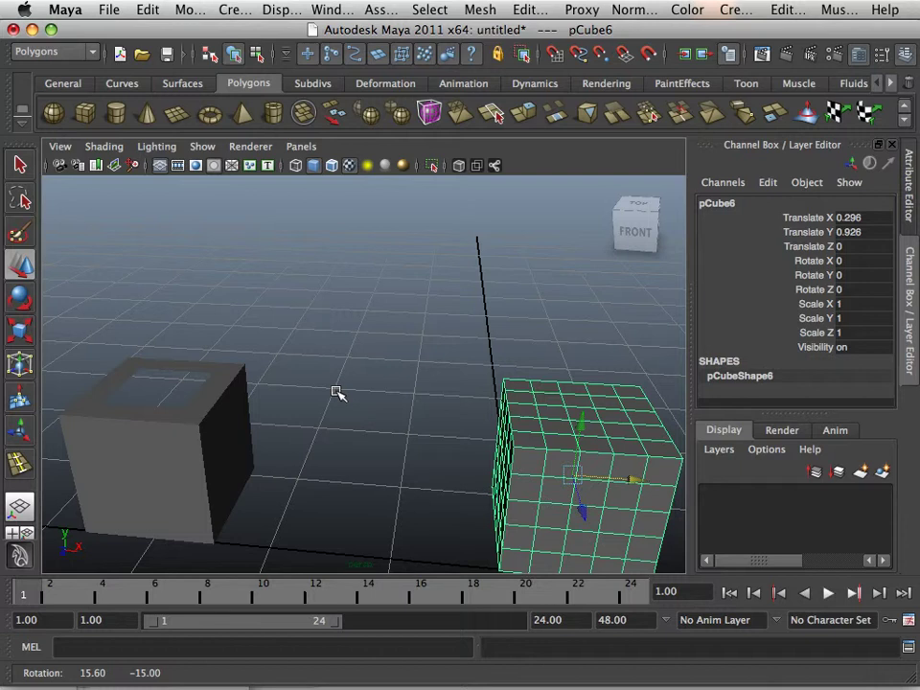
{"action": "middle_click_drag", "start_coordinate": [383, 368], "coordinate": [280, 349], "text": "alt"}
{"action": "right_click_drag", "start_coordinate": [288, 355], "coordinate": [431, 394], "text": "alt"}
{"action": "left_click_drag", "start_coordinate": [432, 394], "coordinate": [429, 413], "text": "alt"}
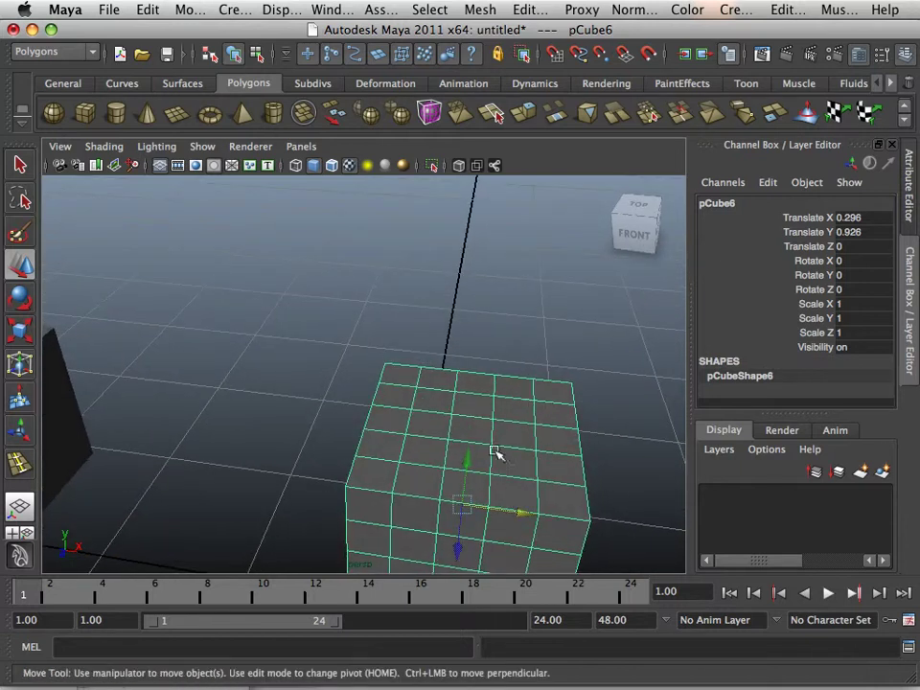
{"action": "left_click_drag", "start_coordinate": [477, 442], "coordinate": [477, 431], "text": "alt"}
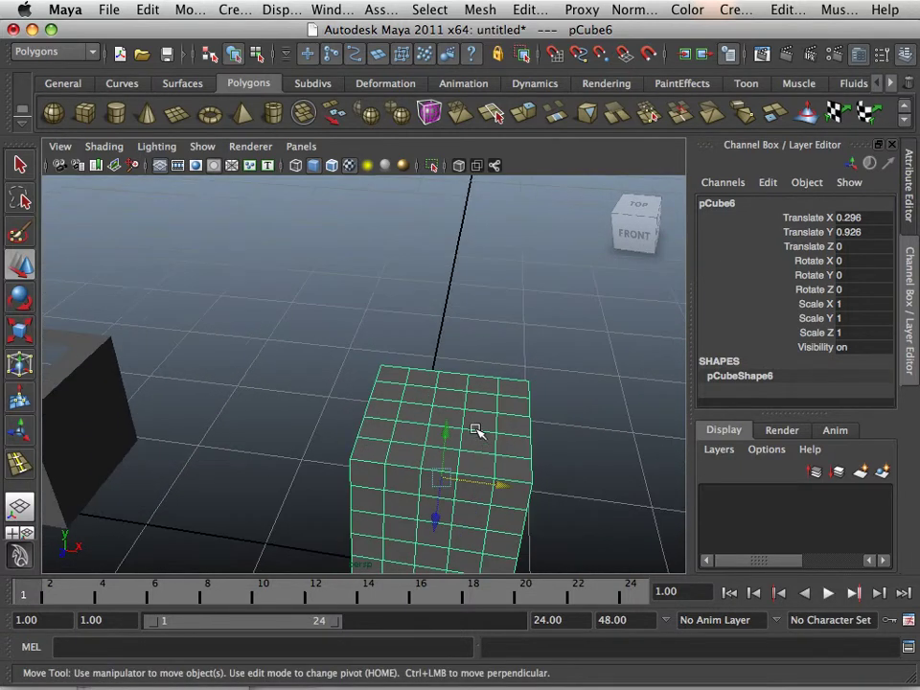
{"action": "middle_click_drag", "start_coordinate": [430, 434], "coordinate": [411, 423], "text": "alt"}
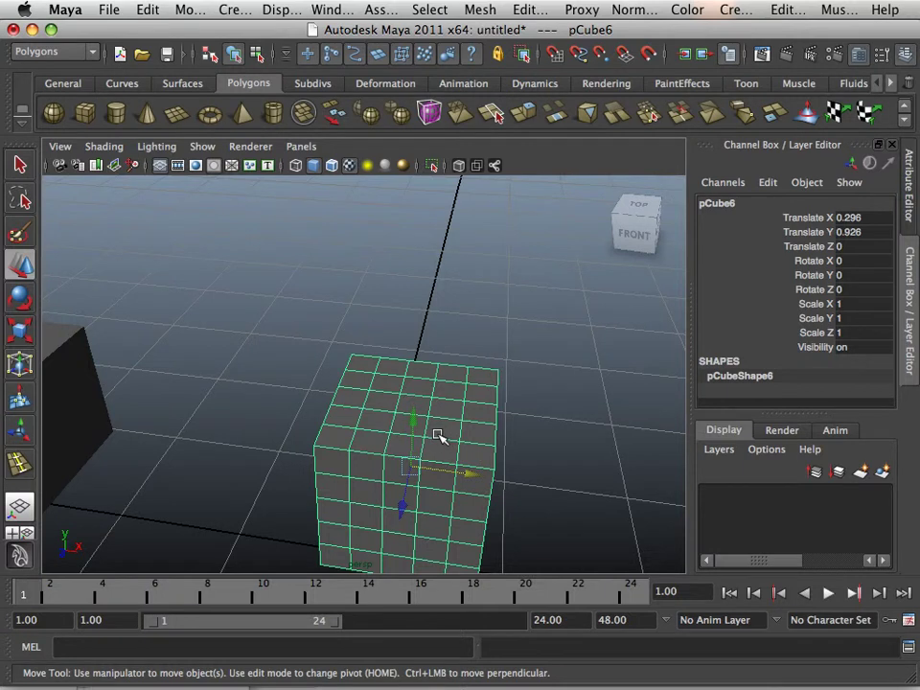
Step: In the front view, draw an S-shaped EP curve with six edit points from the right cube's top centre to the left cube's opening
{"action": "key", "text": "space"}
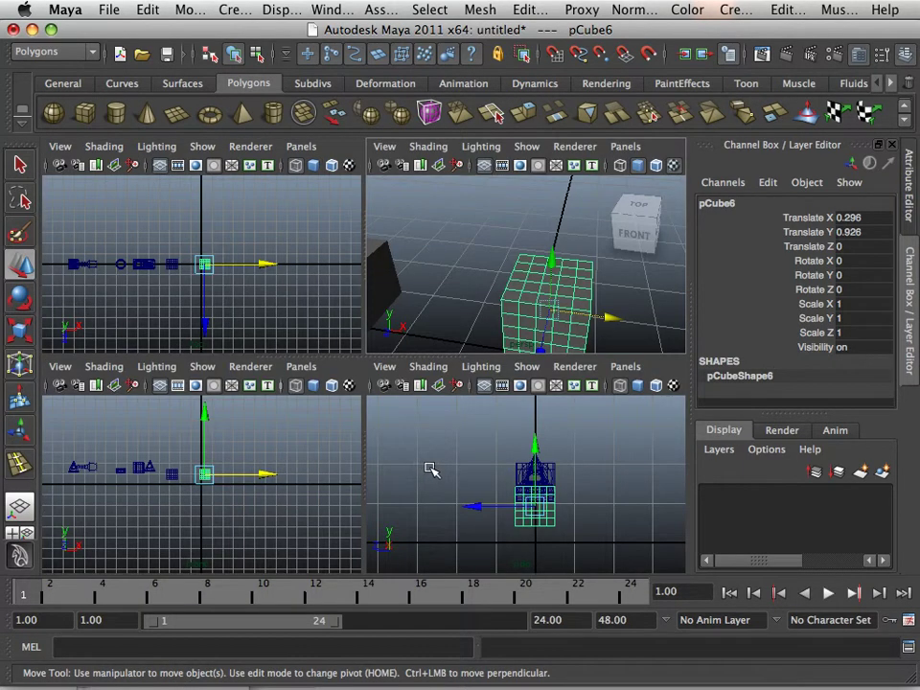
{"action": "key", "text": "space"}
{"action": "middle_click_drag", "start_coordinate": [289, 466], "coordinate": [311, 400], "text": "alt"}
{"action": "scroll", "coordinate": [355, 437], "scroll_direction": "up", "scroll_amount": 5}
{"action": "left_click", "coordinate": [121, 84]}
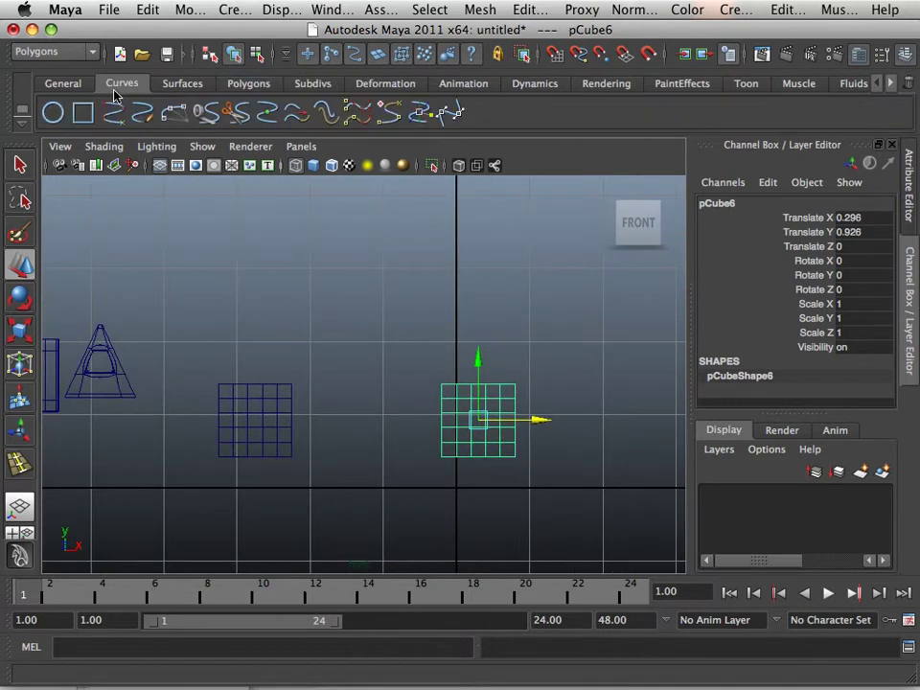
{"action": "left_click", "coordinate": [143, 114]}
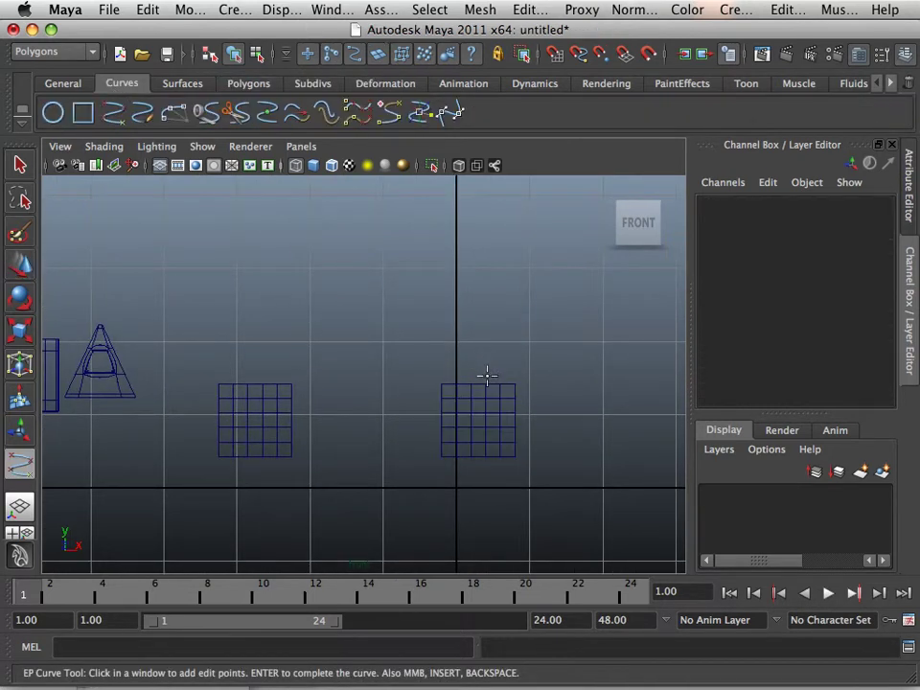
{"action": "left_click", "coordinate": [450, 275]}
{"action": "left_click_drag", "start_coordinate": [307, 236], "coordinate": [329, 251]}
{"action": "left_click_drag", "start_coordinate": [336, 305], "coordinate": [360, 341]}
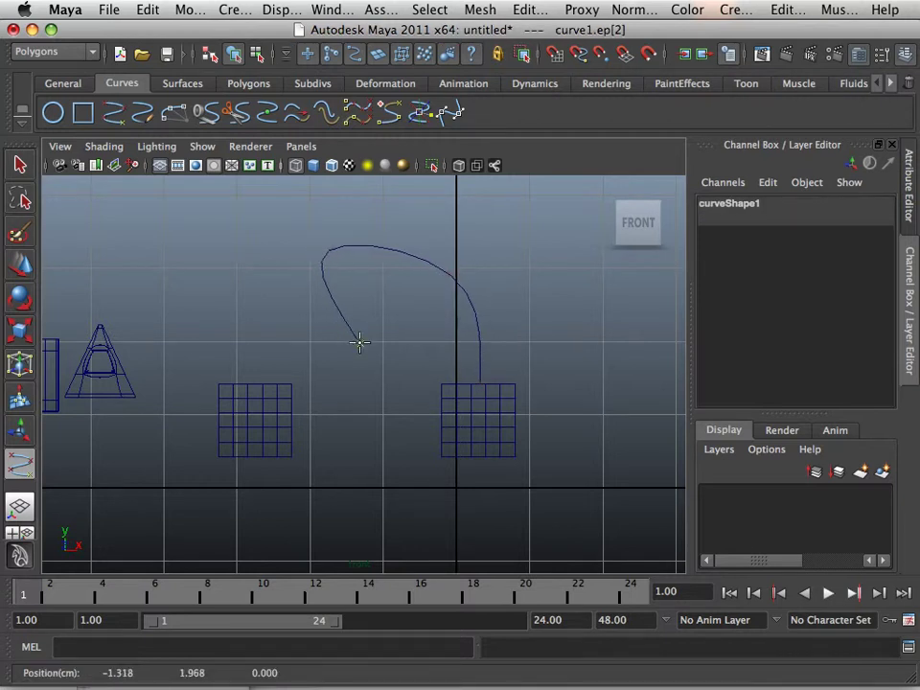
{"action": "left_click_drag", "start_coordinate": [278, 336], "coordinate": [258, 320]}
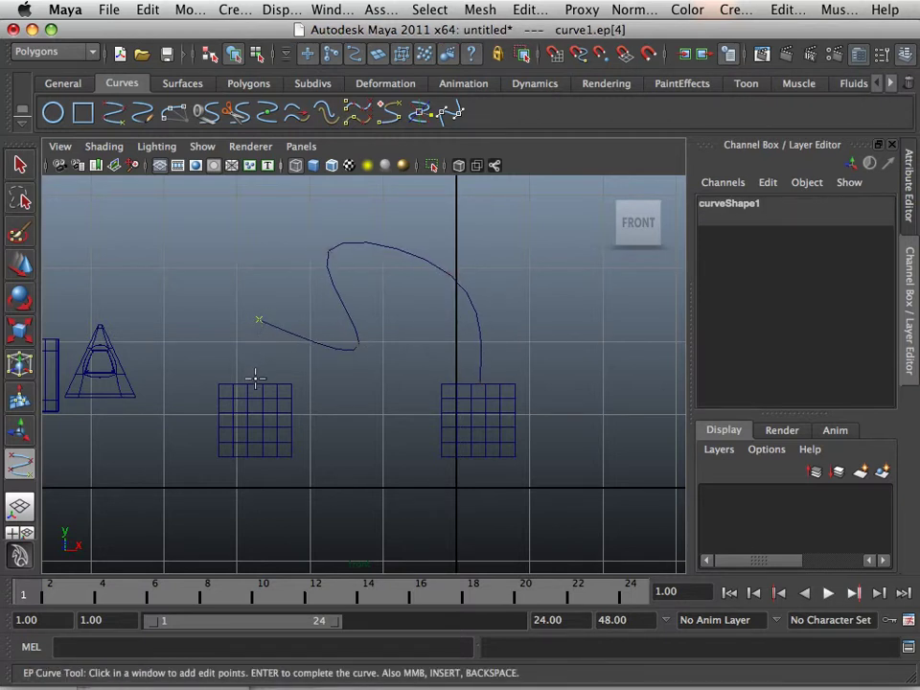
{"action": "left_click_drag", "start_coordinate": [255, 377], "coordinate": [254, 387]}
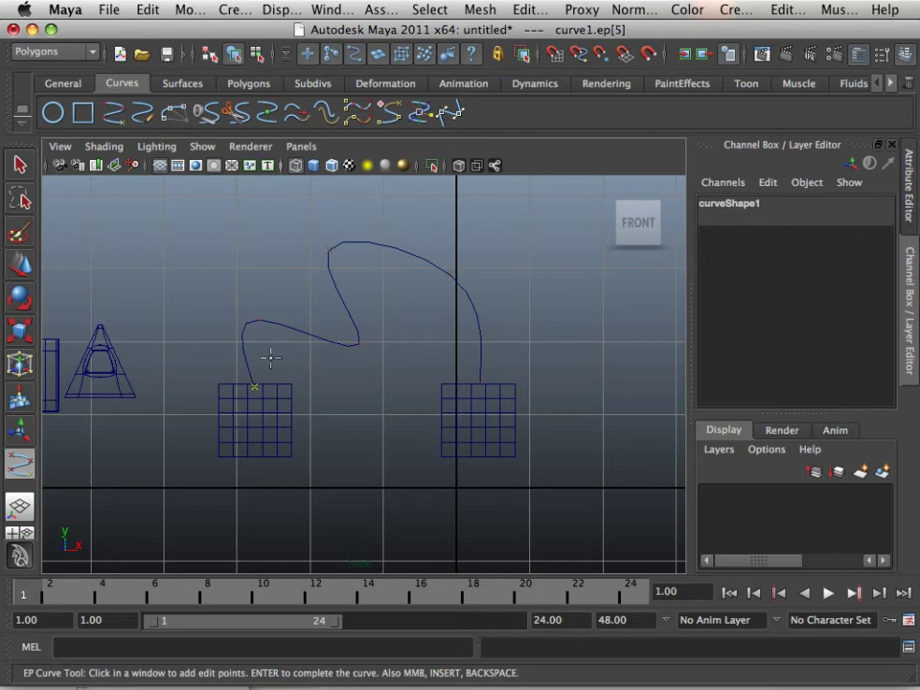
Step: Return to the perspective view and finish the curve by switching to the Move tool
{"action": "scroll", "coordinate": [286, 351], "scroll_direction": "up", "scroll_amount": 4}
{"action": "key", "text": "space"}
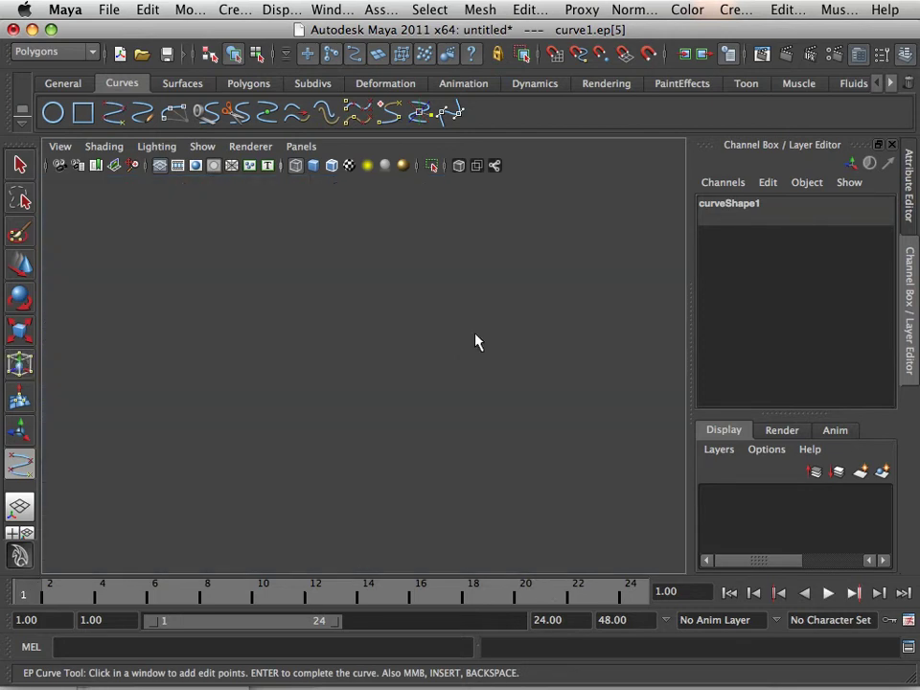
{"action": "key", "text": "space"}
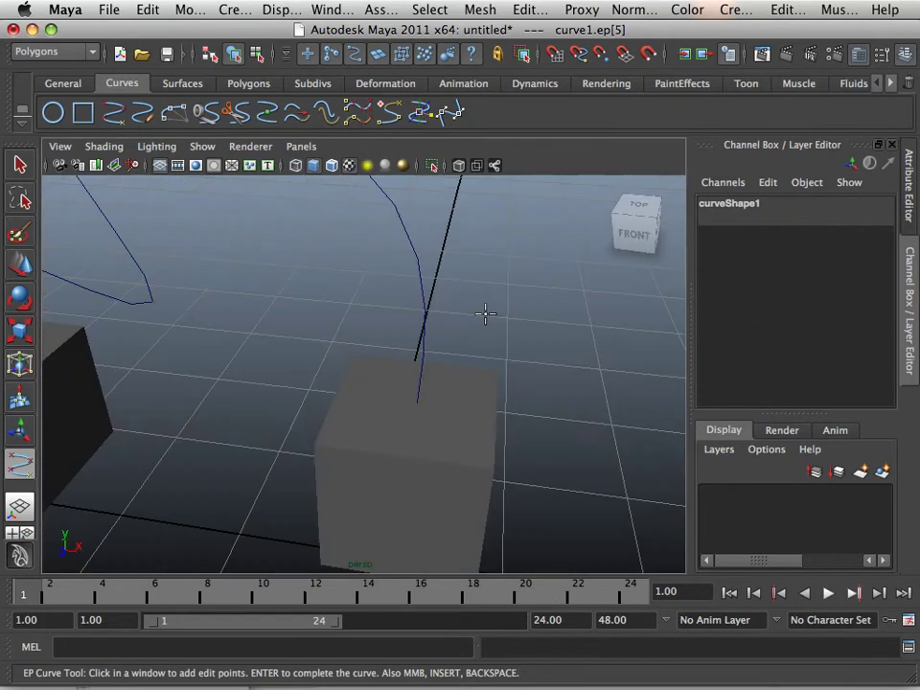
{"action": "scroll", "coordinate": [480, 315], "scroll_direction": "down", "scroll_amount": 4}
{"action": "middle_click_drag", "start_coordinate": [397, 367], "coordinate": [438, 323], "text": "alt"}
{"action": "left_click", "coordinate": [20, 259]}
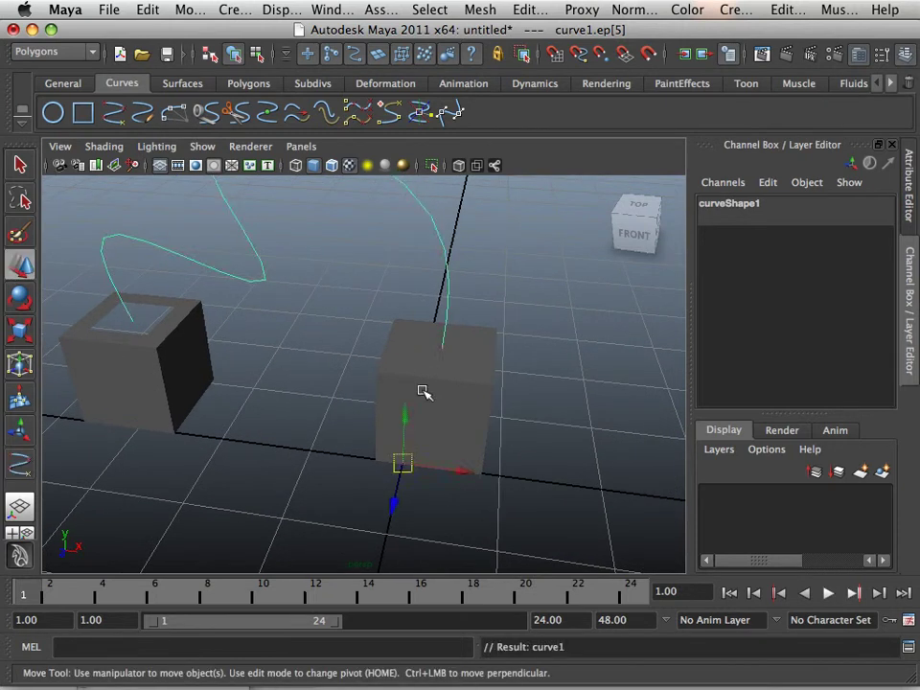
Step: Turn on the face centre display for the right cube
{"action": "left_click", "coordinate": [451, 370]}
{"action": "left_click_drag", "start_coordinate": [452, 370], "coordinate": [368, 363], "text": "alt"}
{"action": "scroll", "coordinate": [406, 381], "scroll_direction": "up", "scroll_amount": 8}
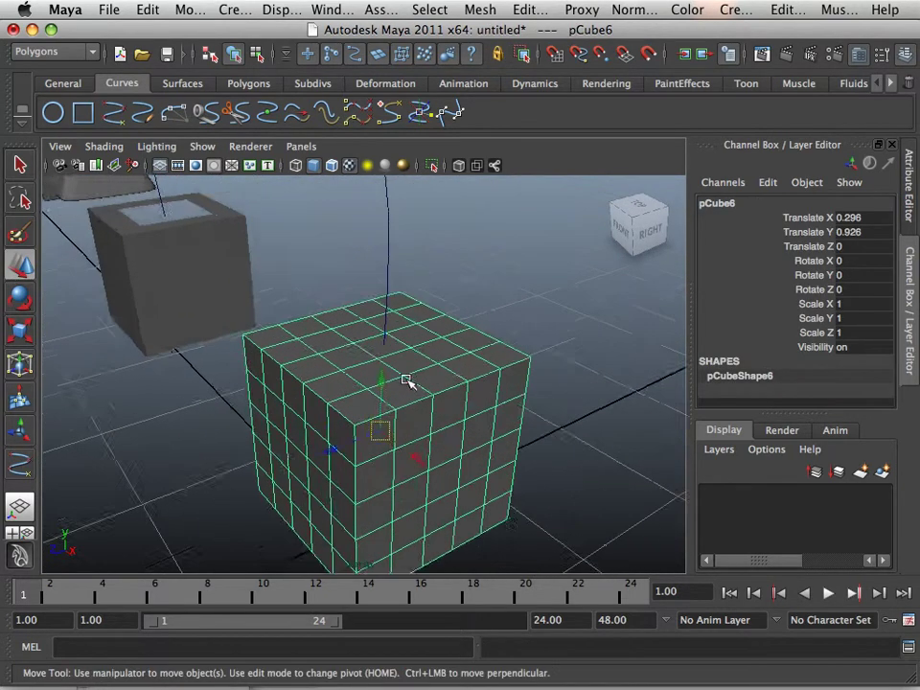
{"action": "scroll", "coordinate": [403, 378], "scroll_direction": "down", "scroll_amount": 3}
{"action": "left_click", "coordinate": [282, 10]}
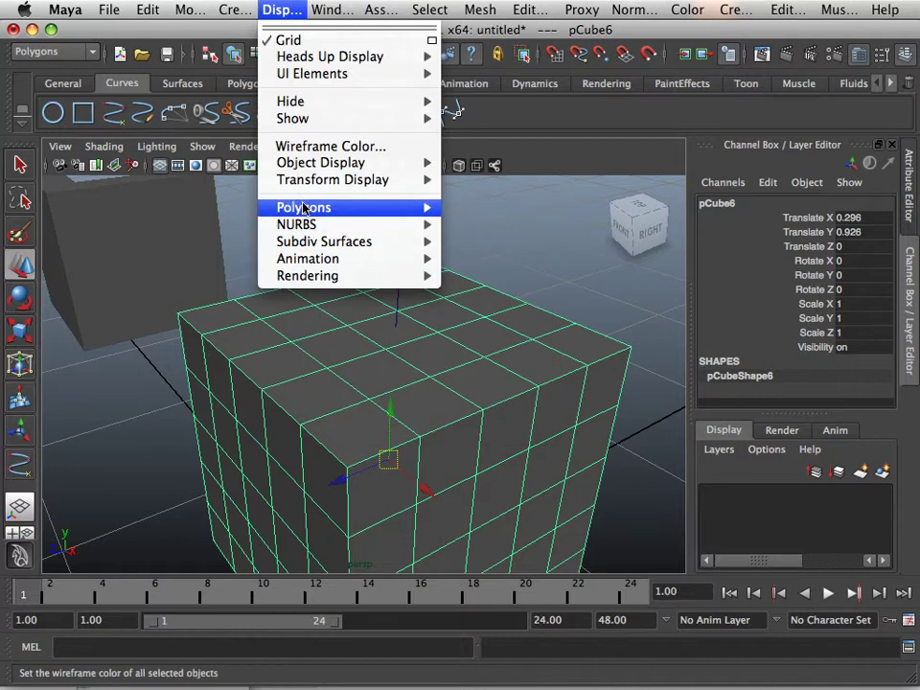
{"action": "mouse_move", "coordinate": [329, 207]}
{"action": "left_click", "coordinate": [528, 560]}
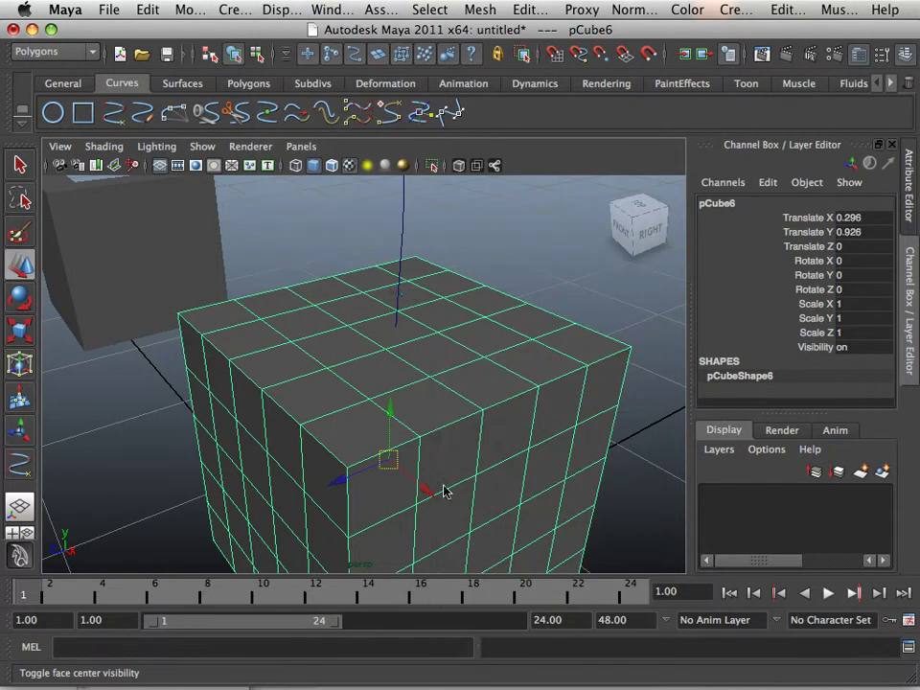
Step: Show the curve's control vertices and select the first one, at the right cube's top
{"action": "left_click", "coordinate": [404, 257]}
{"action": "left_click_drag", "start_coordinate": [386, 286], "coordinate": [390, 293], "text": "alt"}
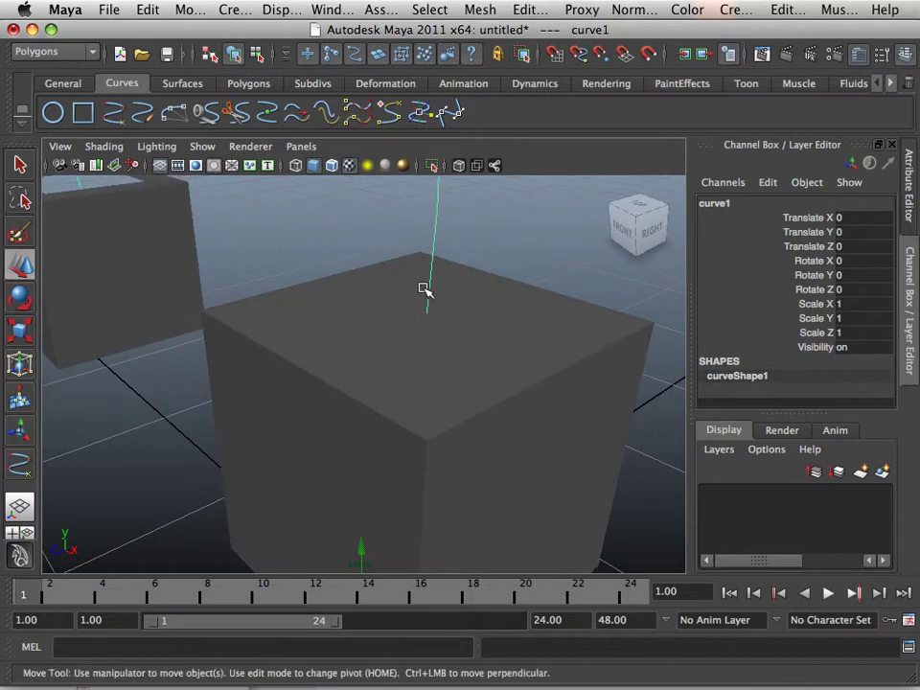
{"action": "right_click_drag", "start_coordinate": [430, 295], "coordinate": [359, 288]}
{"action": "left_click_drag", "start_coordinate": [360, 287], "coordinate": [370, 286], "text": "alt"}
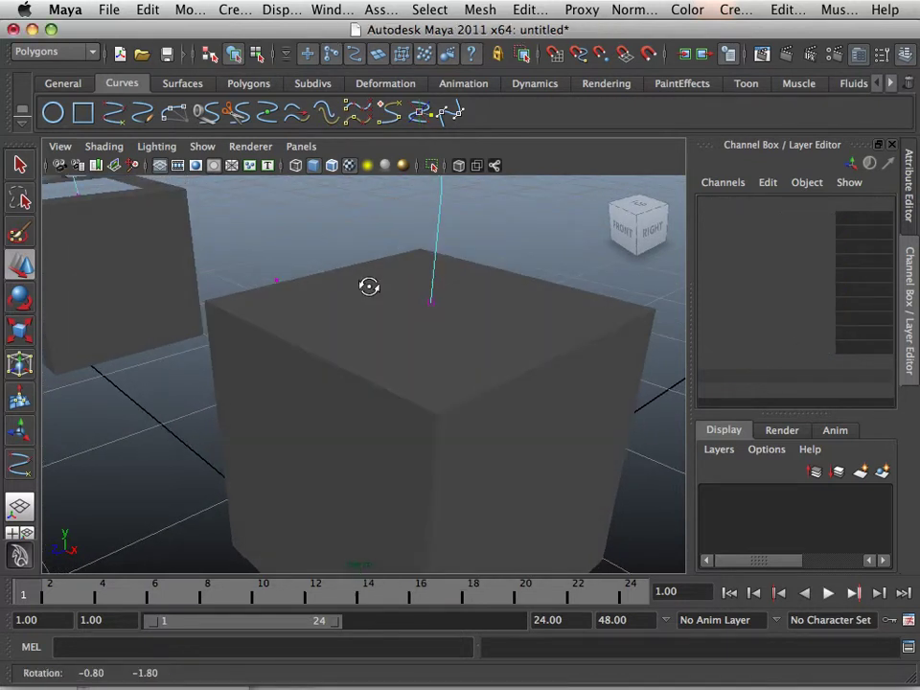
{"action": "left_click", "coordinate": [430, 301]}
{"action": "left_click_drag", "start_coordinate": [433, 302], "coordinate": [553, 329], "text": "alt"}
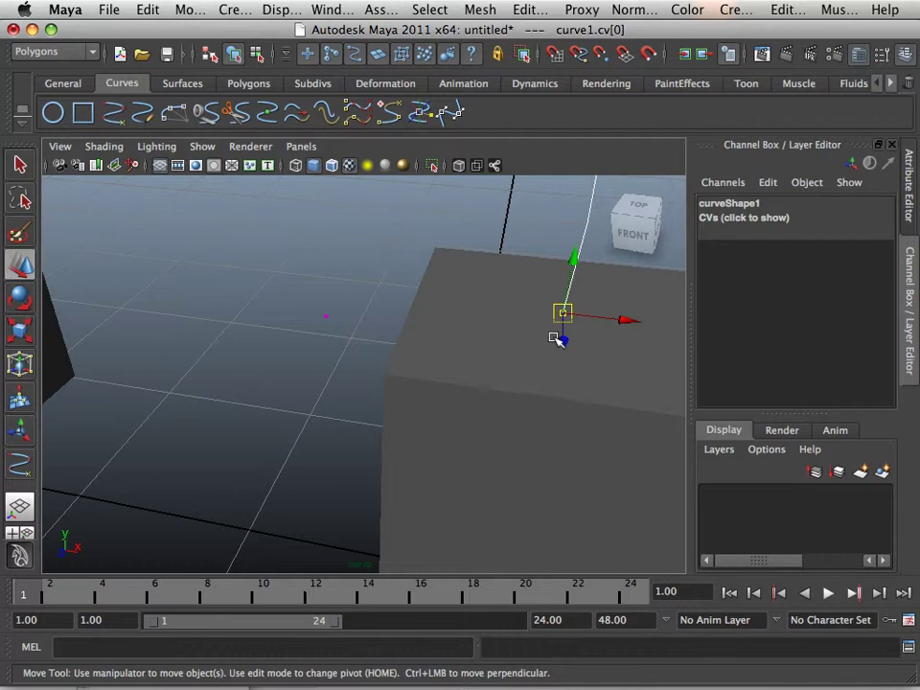
{"action": "left_click_drag", "start_coordinate": [563, 341], "coordinate": [478, 376], "text": "alt"}
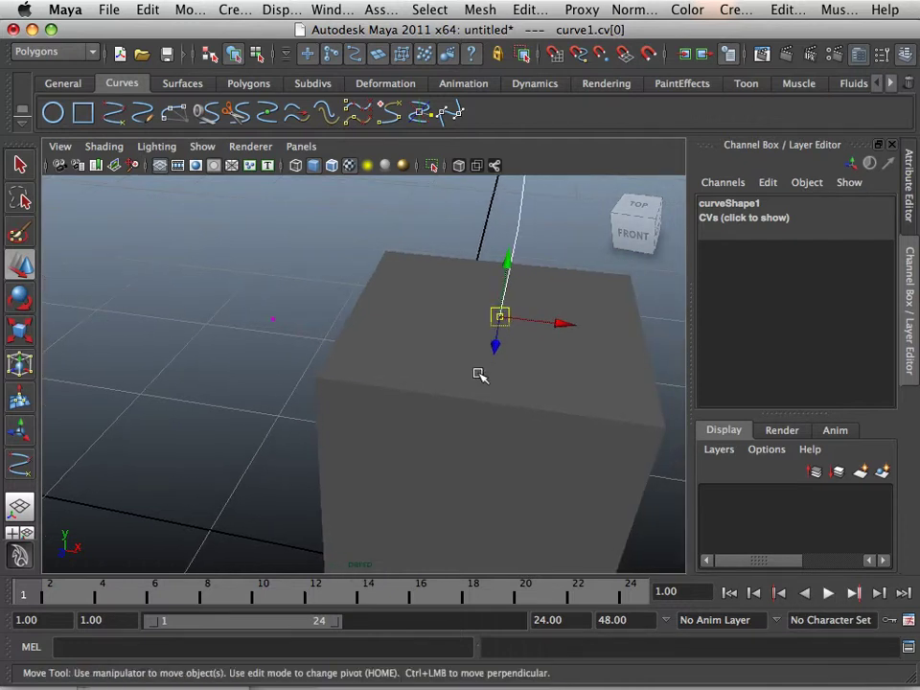
Step: Select the right cube and turn on Wireframe on Shaded in the perspective view
{"action": "left_click", "coordinate": [478, 373]}
{"action": "middle_click_drag", "start_coordinate": [506, 317], "coordinate": [400, 404], "text": "alt"}
{"action": "left_click_drag", "start_coordinate": [393, 405], "coordinate": [397, 376], "text": "alt"}
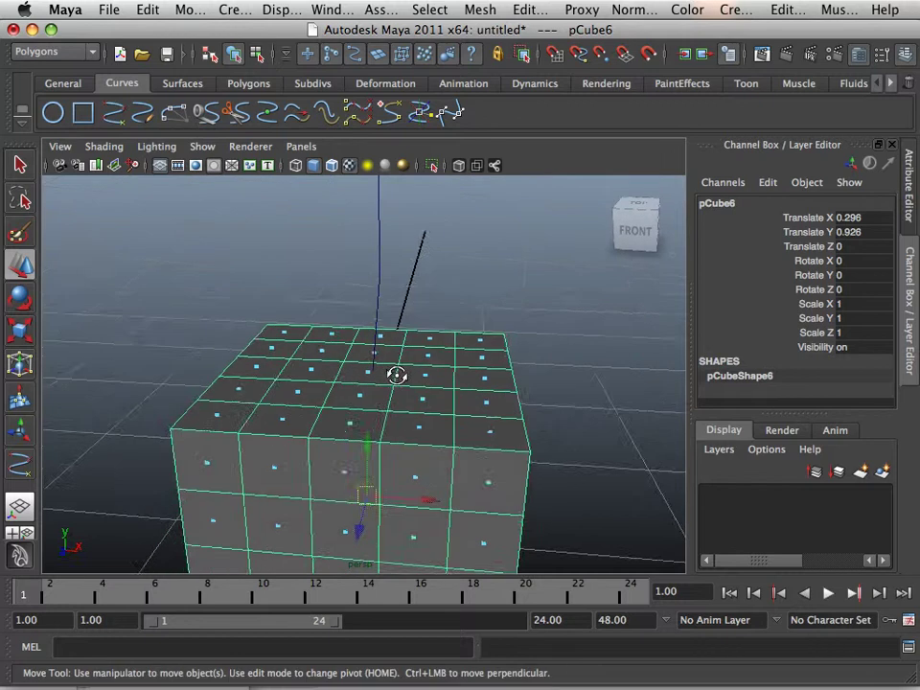
{"action": "right_click_drag", "start_coordinate": [397, 375], "coordinate": [483, 416], "text": "alt"}
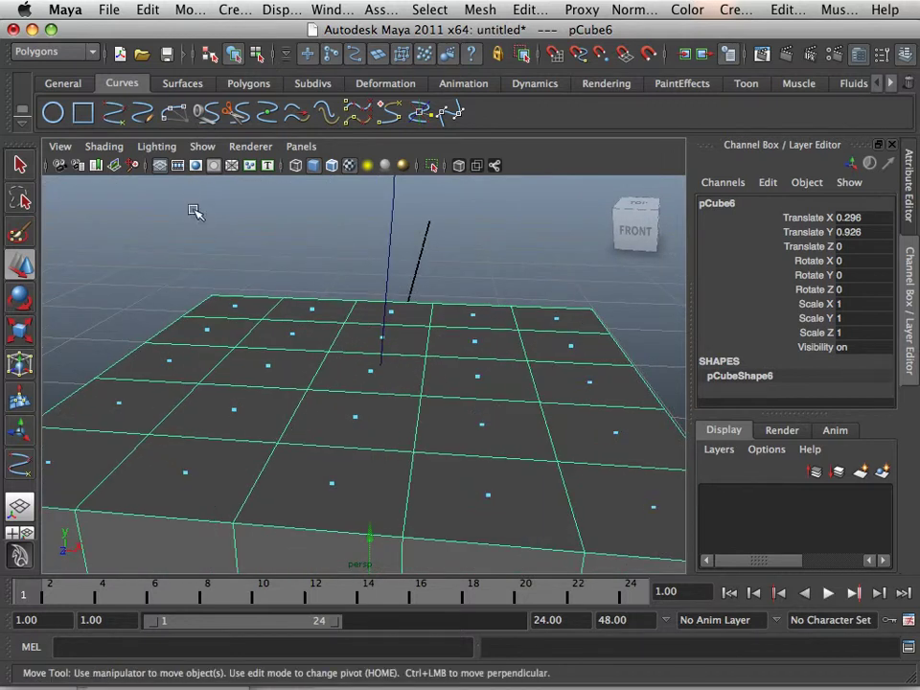
{"action": "left_click", "coordinate": [104, 146]}
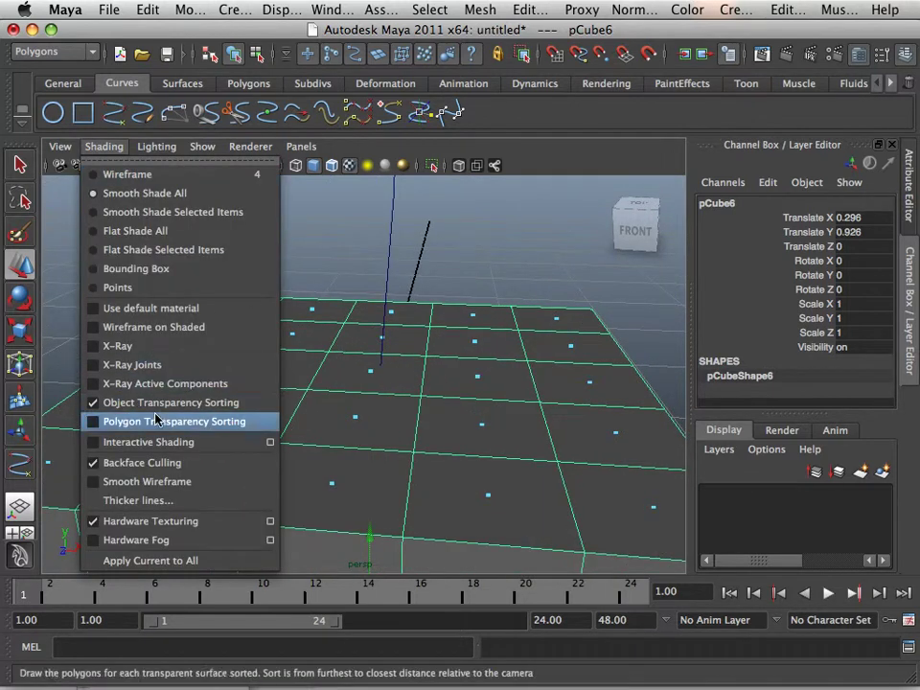
{"action": "left_click", "coordinate": [179, 331]}
{"action": "left_click_drag", "start_coordinate": [347, 355], "coordinate": [347, 340], "text": "alt"}
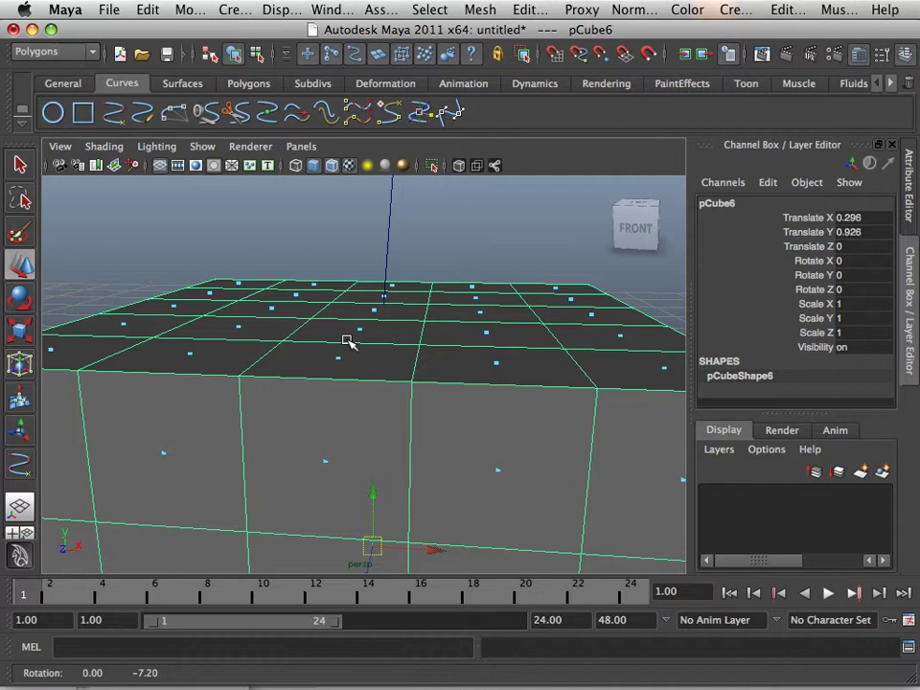
Step: Select the curve's first control vertex and examine its alignment with the centre of the right cube's middle top face
{"action": "left_click", "coordinate": [401, 232]}
{"action": "left_click", "coordinate": [381, 261]}
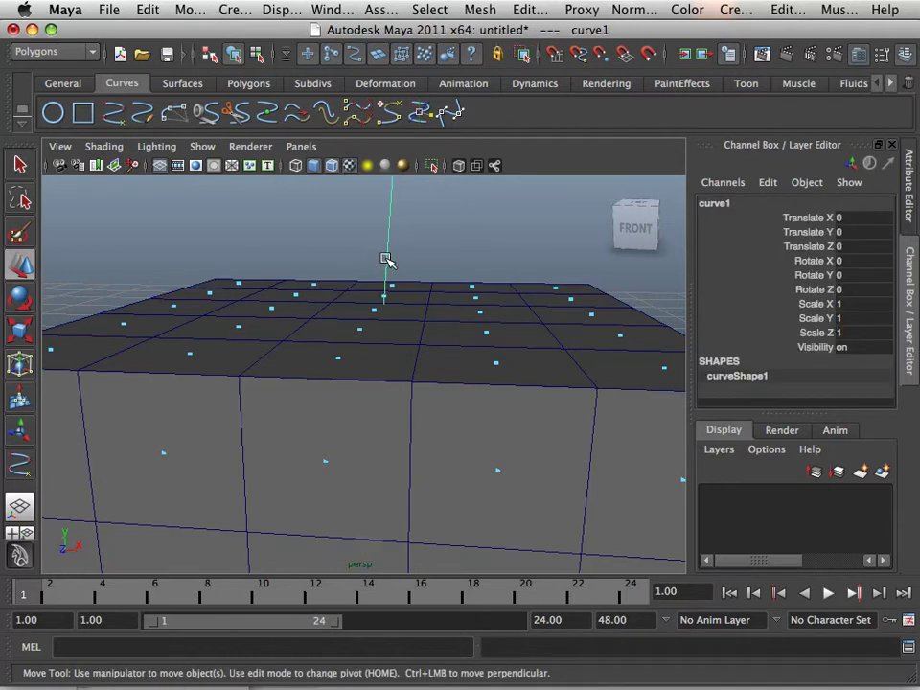
{"action": "right_click_drag", "start_coordinate": [385, 258], "coordinate": [332, 267]}
{"action": "left_click_drag", "start_coordinate": [333, 268], "coordinate": [333, 263], "text": "alt"}
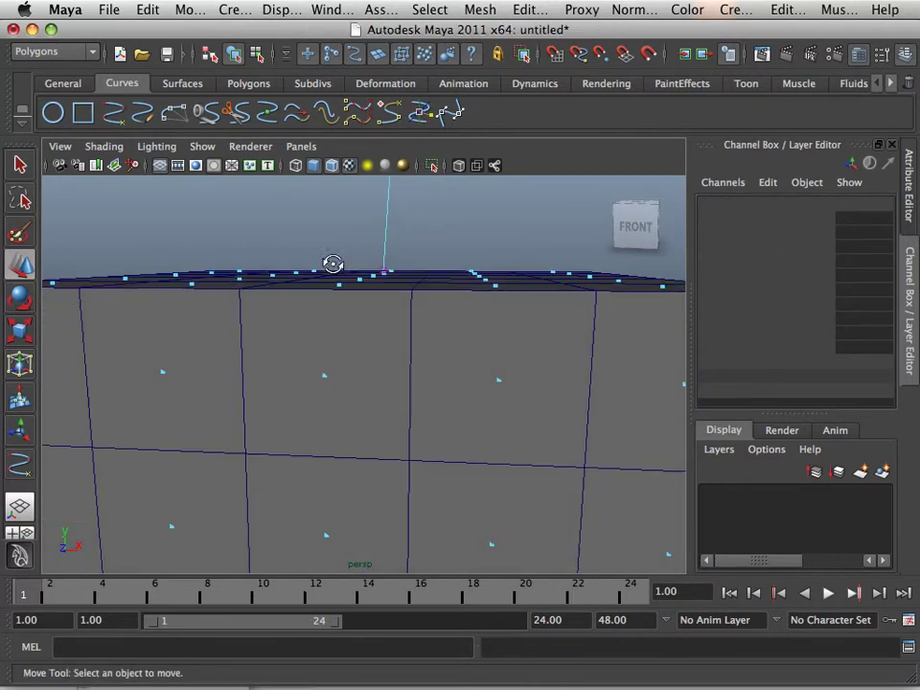
{"action": "left_click", "coordinate": [388, 266]}
{"action": "left_click_drag", "start_coordinate": [404, 286], "coordinate": [232, 397], "text": "alt"}
{"action": "middle_click_drag", "start_coordinate": [233, 397], "coordinate": [417, 397], "text": "alt"}
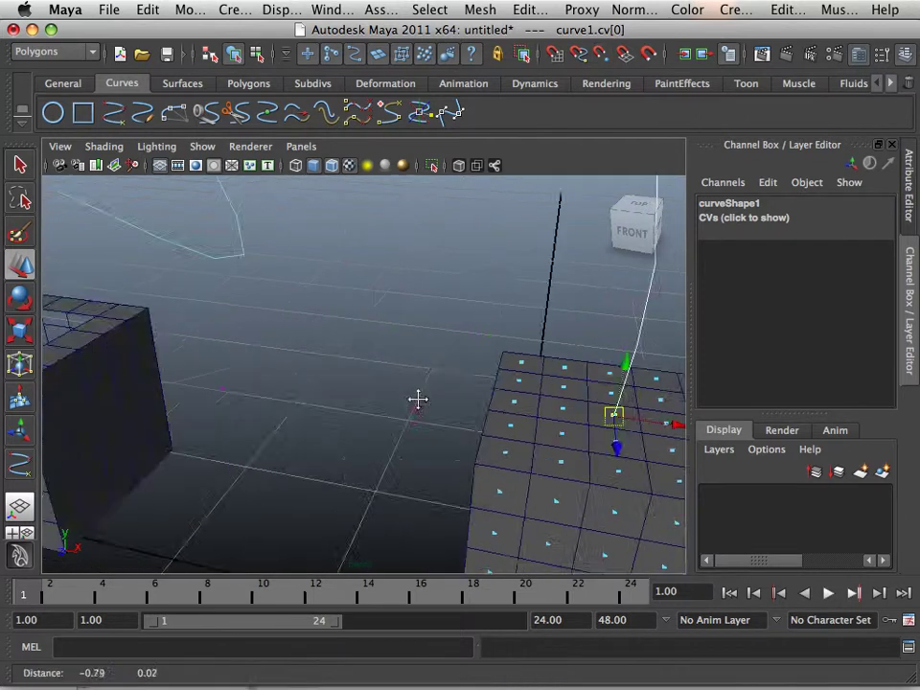
{"action": "left_click_drag", "start_coordinate": [417, 397], "coordinate": [343, 376], "text": "alt"}
{"action": "middle_click_drag", "start_coordinate": [343, 375], "coordinate": [291, 372], "text": "alt"}
{"action": "left_click_drag", "start_coordinate": [291, 373], "coordinate": [212, 378], "text": "alt"}
{"action": "middle_click_drag", "start_coordinate": [386, 428], "coordinate": [101, 366], "text": "alt"}
{"action": "middle_click_drag", "start_coordinate": [303, 388], "coordinate": [268, 419], "text": "alt"}
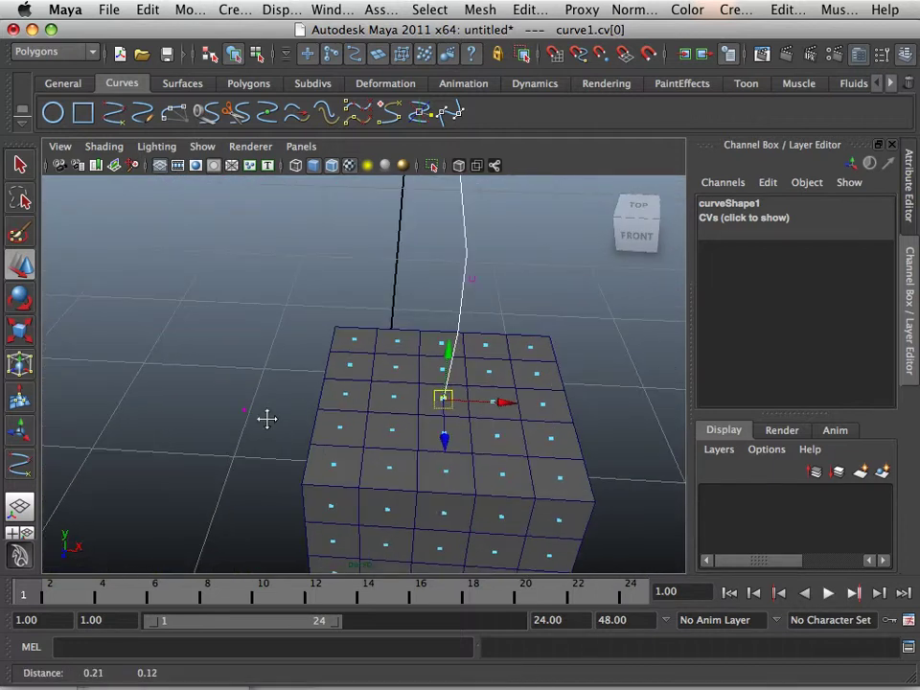
{"action": "left_click_drag", "start_coordinate": [268, 419], "coordinate": [280, 394], "text": "alt"}
Step: Select the central three-by-three block of faces on top of the right cube, around the curve's start
{"action": "right_click_drag", "start_coordinate": [480, 398], "coordinate": [481, 372]}
{"action": "left_click_drag", "start_coordinate": [481, 410], "coordinate": [437, 472], "text": "alt"}
{"action": "left_click", "coordinate": [435, 476]}
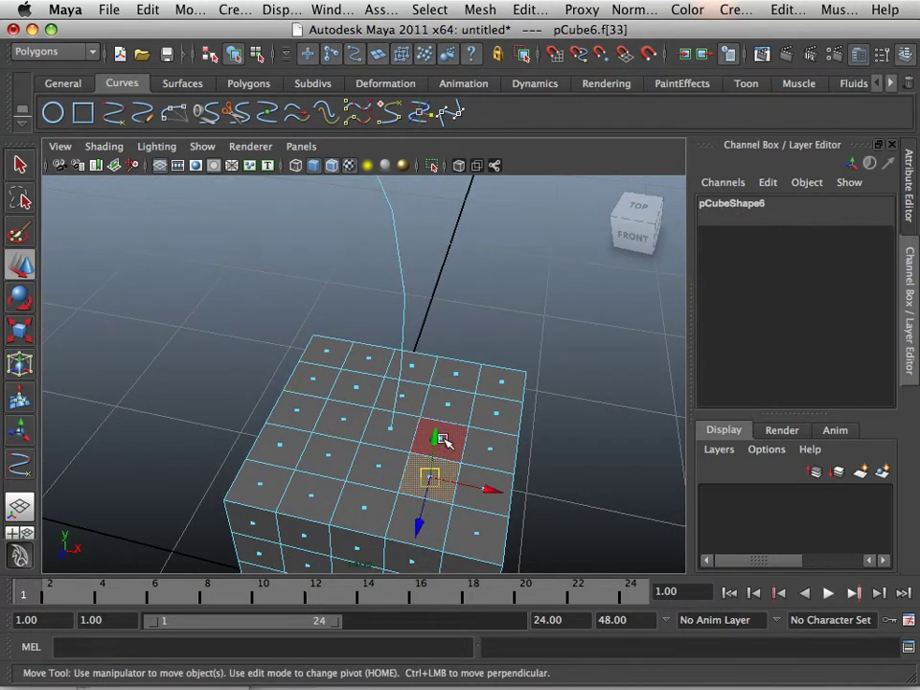
{"action": "left_click", "coordinate": [443, 439], "text": "shift"}
{"action": "left_click", "coordinate": [447, 403], "text": "shift"}
{"action": "left_click", "coordinate": [401, 398], "text": "shift"}
{"action": "left_click", "coordinate": [379, 442], "text": "shift"}
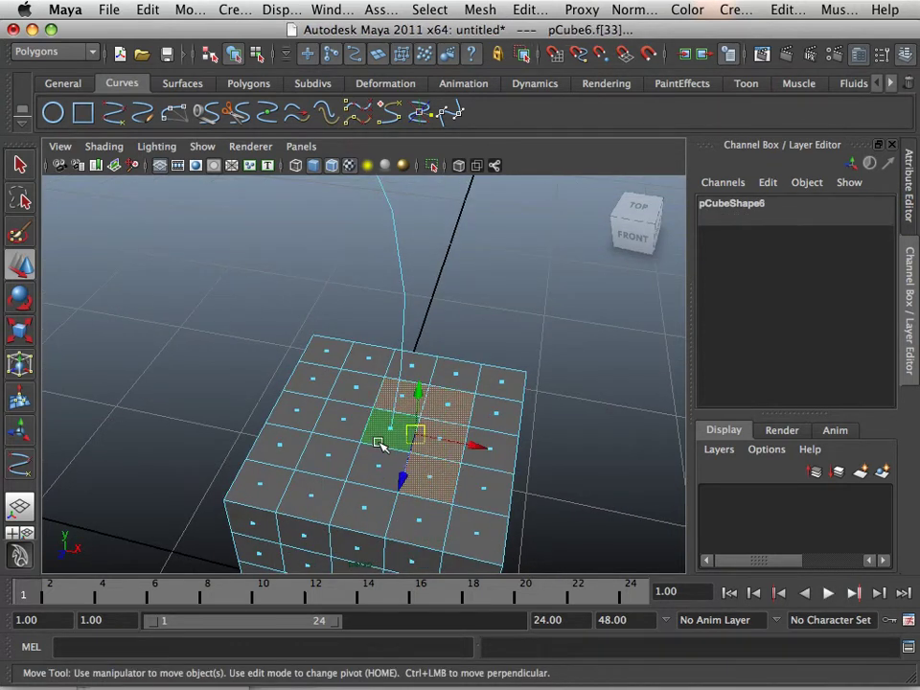
{"action": "left_click", "coordinate": [380, 462], "text": "shift"}
{"action": "left_click", "coordinate": [341, 448], "text": "shift"}
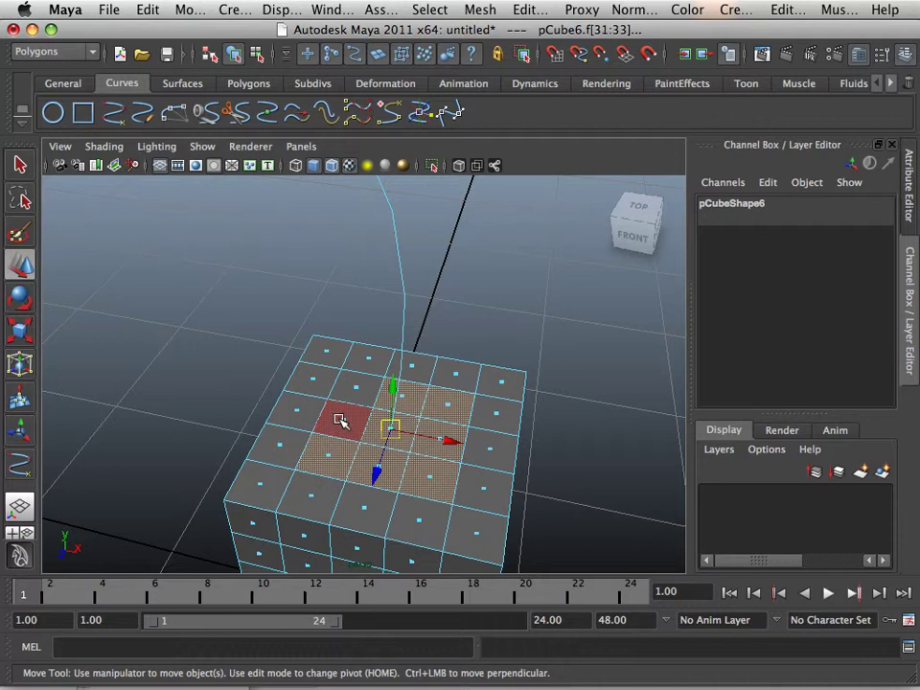
Step: Add the whole curve to the selection of the right cube's top faces
{"action": "left_click_drag", "start_coordinate": [292, 411], "coordinate": [275, 439], "text": "alt"}
{"action": "right_click_drag", "start_coordinate": [342, 351], "coordinate": [373, 326]}
{"action": "left_click", "coordinate": [319, 343]}
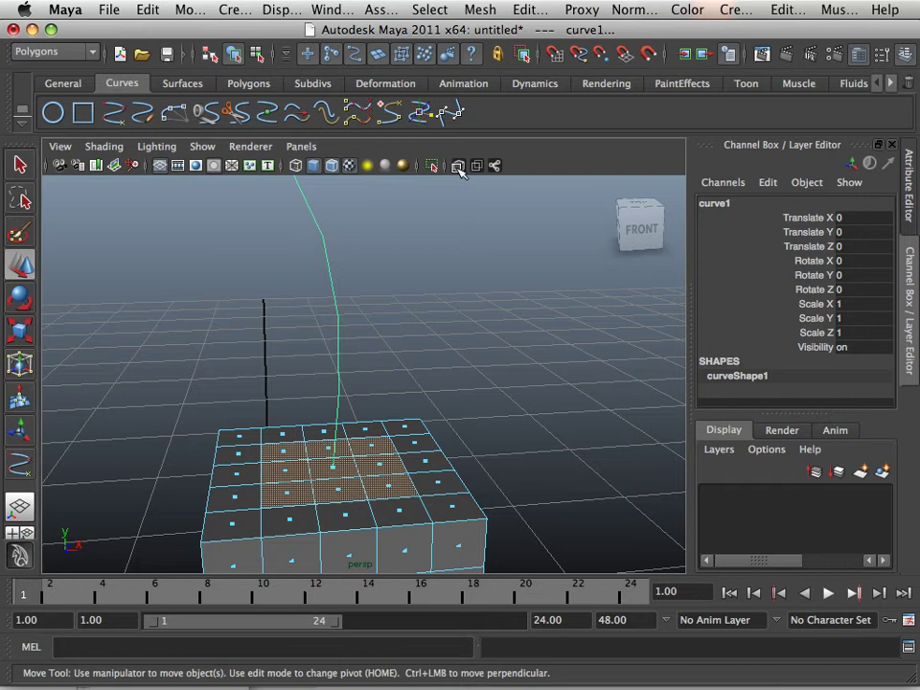
{"action": "scroll", "coordinate": [368, 230], "scroll_direction": "down", "scroll_amount": 10}
{"action": "middle_click_drag", "start_coordinate": [337, 248], "coordinate": [397, 280], "text": "alt"}
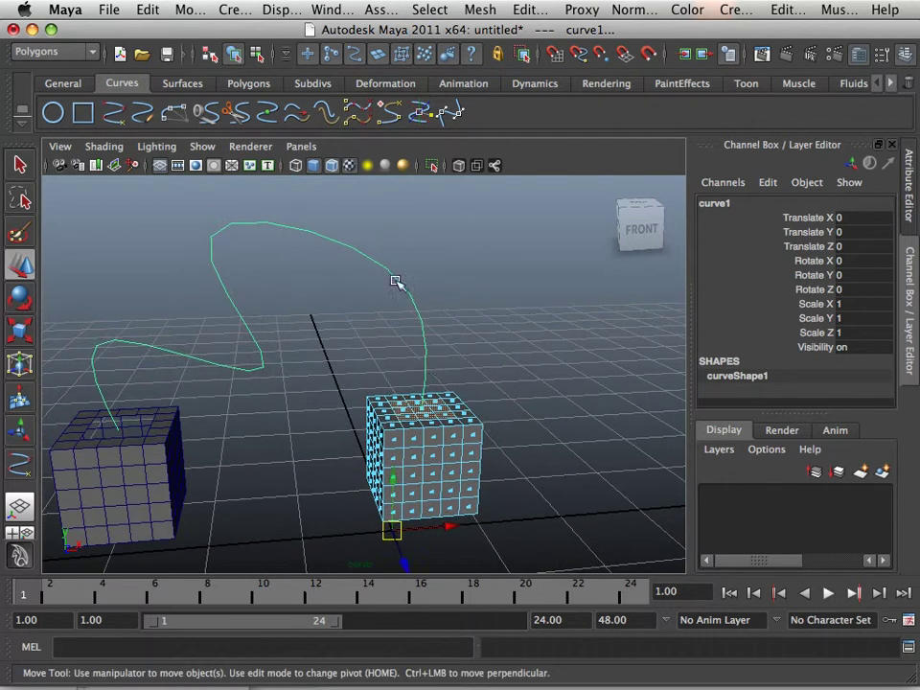
Step: Extrude the selected faces along the selected curve with 30 divisions, smoothing angle 30, taper 1 and twist 0
{"action": "left_click", "coordinate": [472, 10]}
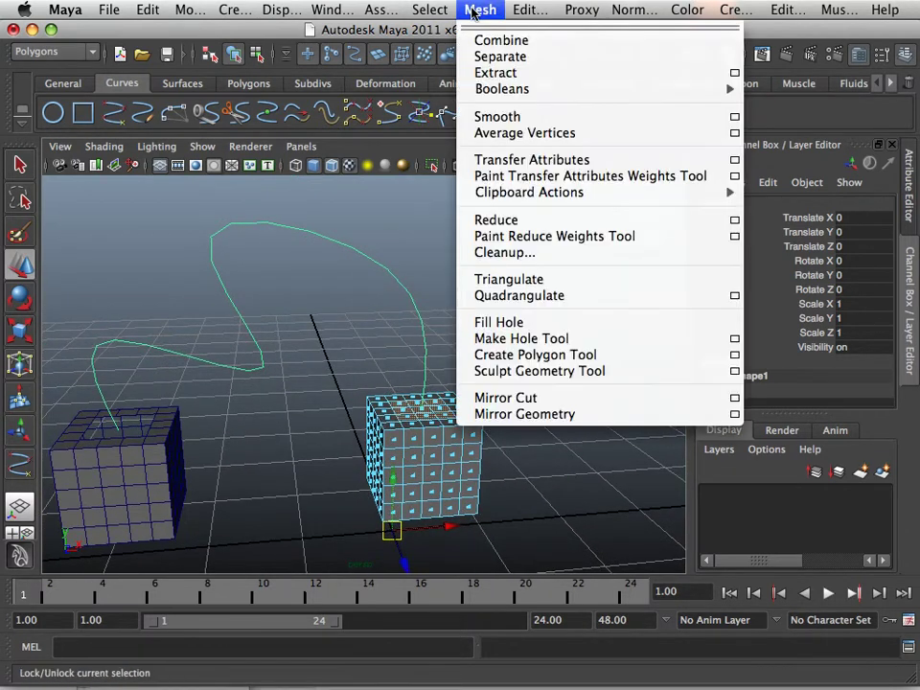
{"action": "mouse_move", "coordinate": [533, 12]}
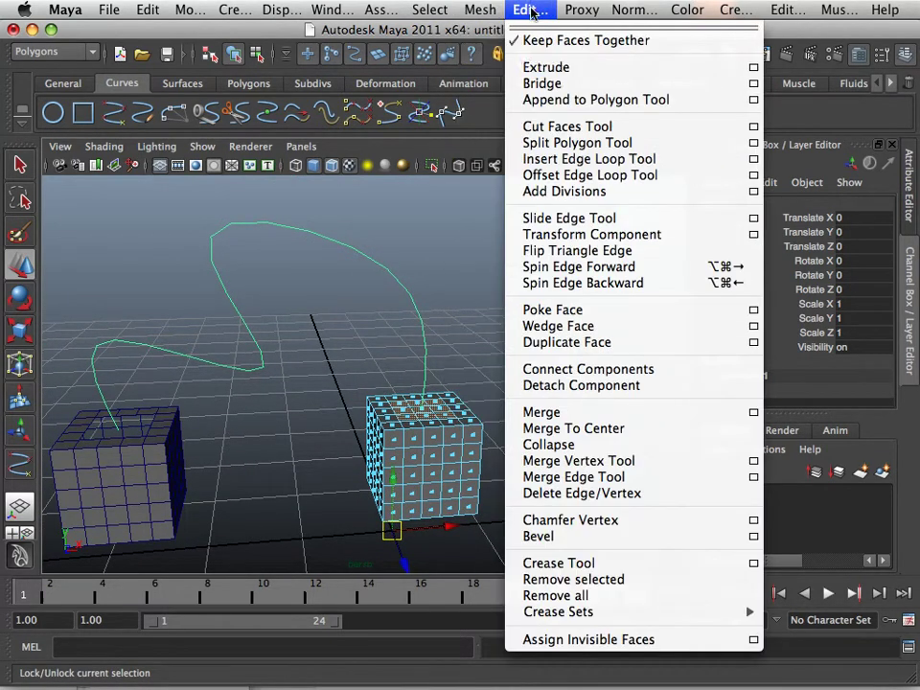
{"action": "left_click", "coordinate": [559, 67]}
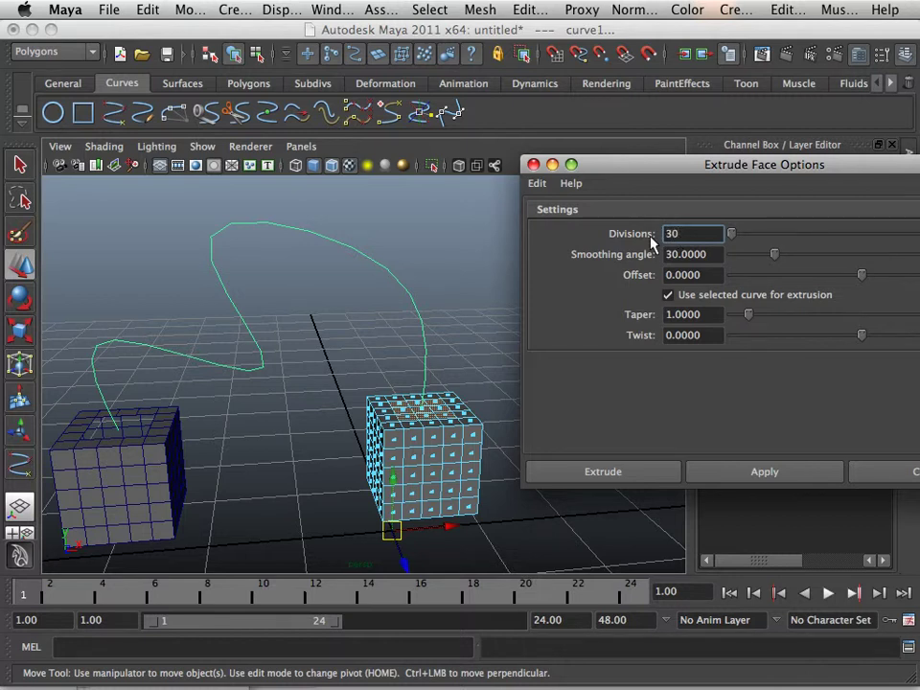
{"action": "left_click", "coordinate": [617, 474]}
Step: Examine the extruded tube's bends and its end at the left cube's opening
{"action": "left_click_drag", "start_coordinate": [293, 397], "coordinate": [286, 369], "text": "alt"}
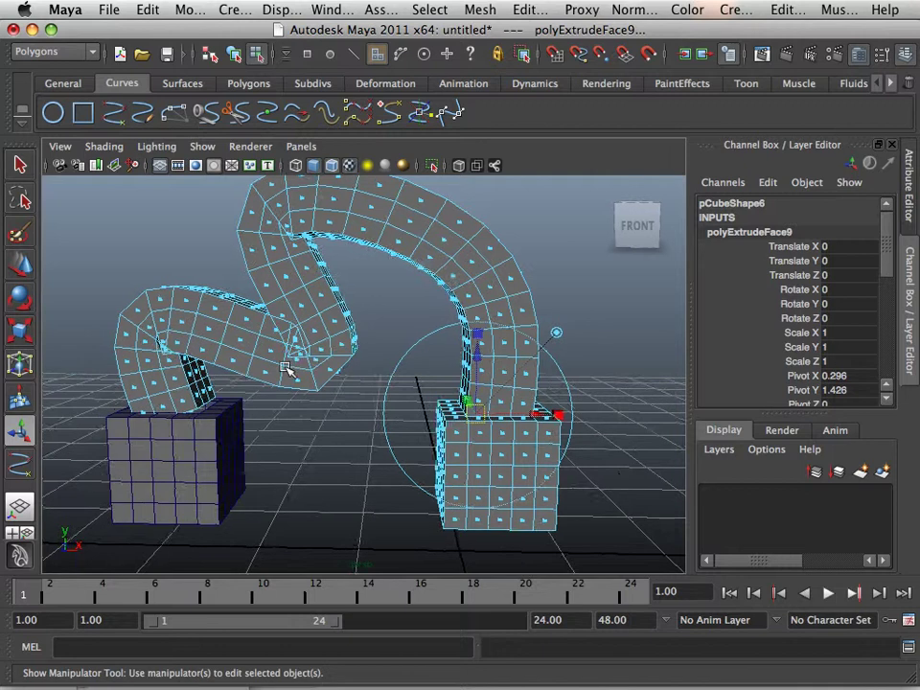
{"action": "right_click_drag", "start_coordinate": [286, 369], "coordinate": [421, 415], "text": "alt"}
{"action": "scroll", "coordinate": [479, 404], "scroll_direction": "down", "scroll_amount": 5}
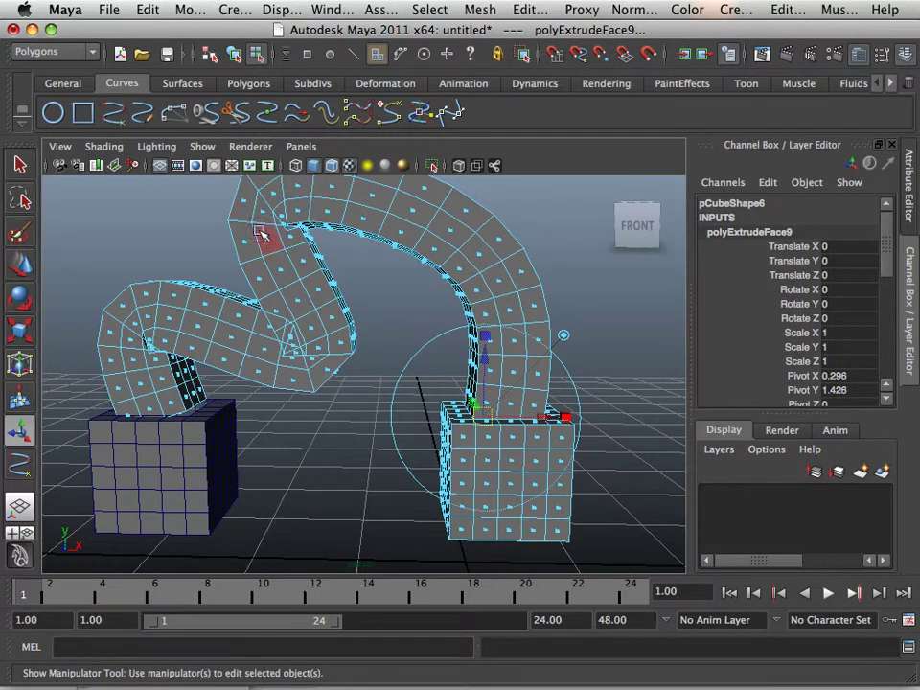
{"action": "right_click_drag", "start_coordinate": [158, 261], "coordinate": [191, 380], "text": "alt"}
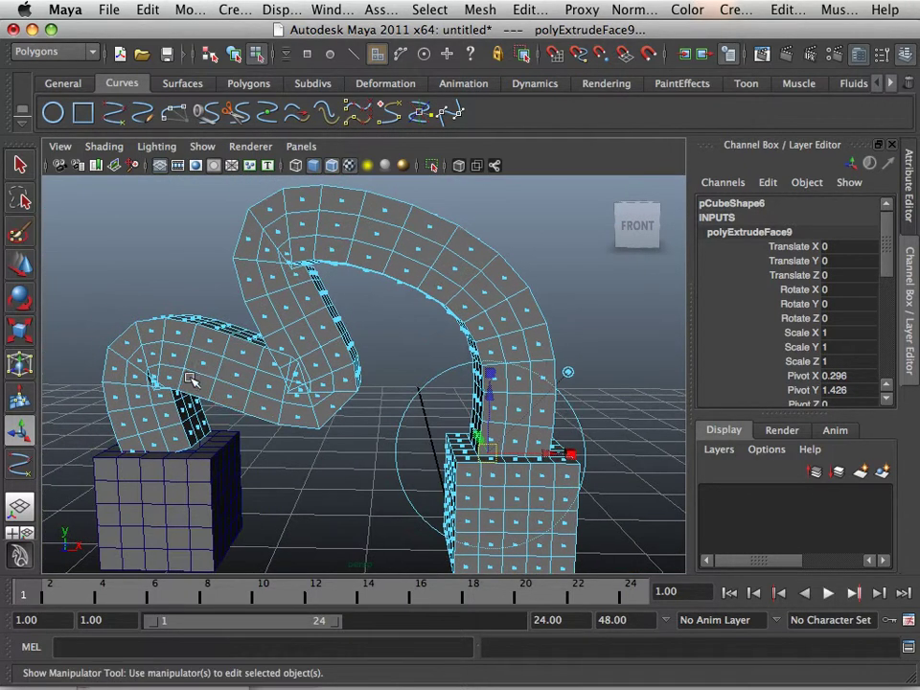
{"action": "middle_click_drag", "start_coordinate": [162, 411], "coordinate": [259, 396], "text": "alt"}
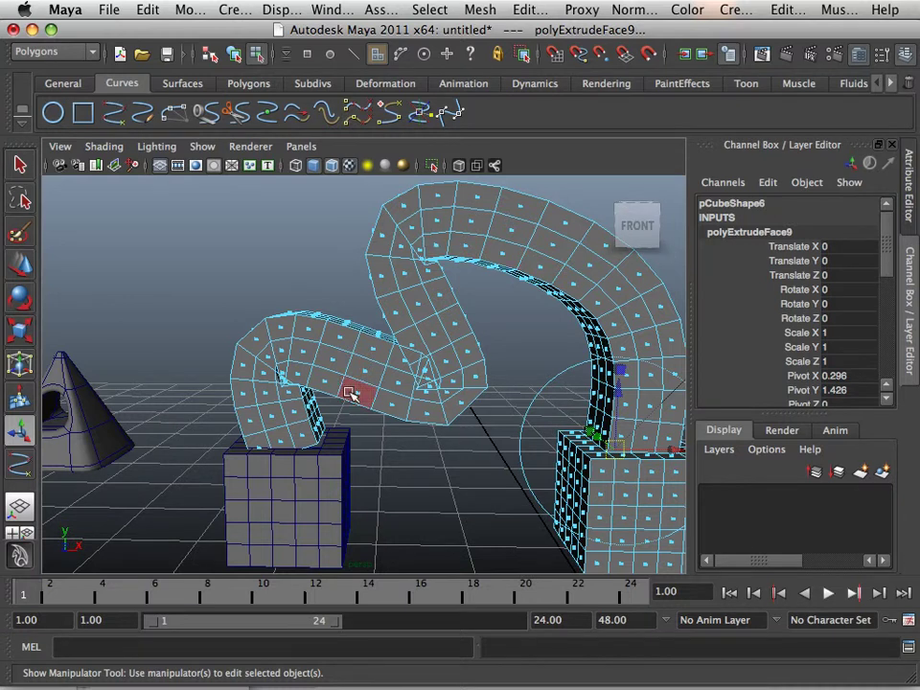
{"action": "middle_click_drag", "start_coordinate": [349, 393], "coordinate": [372, 364], "text": "alt"}
{"action": "right_click_drag", "start_coordinate": [375, 384], "coordinate": [464, 376], "text": "alt"}
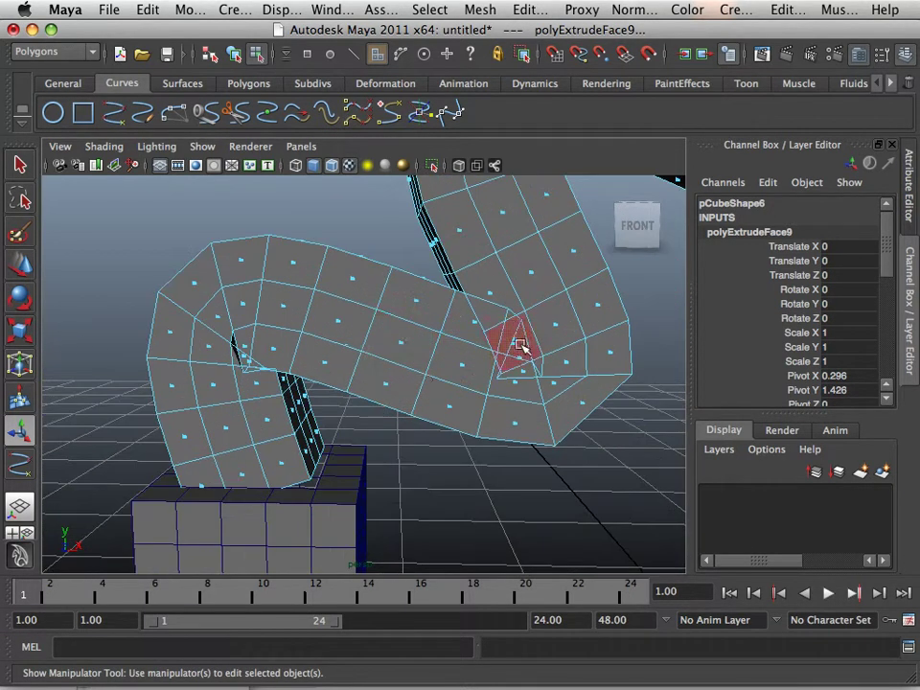
{"action": "mouse_move", "coordinate": [403, 374]}
{"action": "left_mouse_down", "text": "alt"}
{"action": "mouse_move", "coordinate": [411, 376]}
{"action": "mouse_move", "coordinate": [389, 379]}
{"action": "left_mouse_up", "text": "alt"}
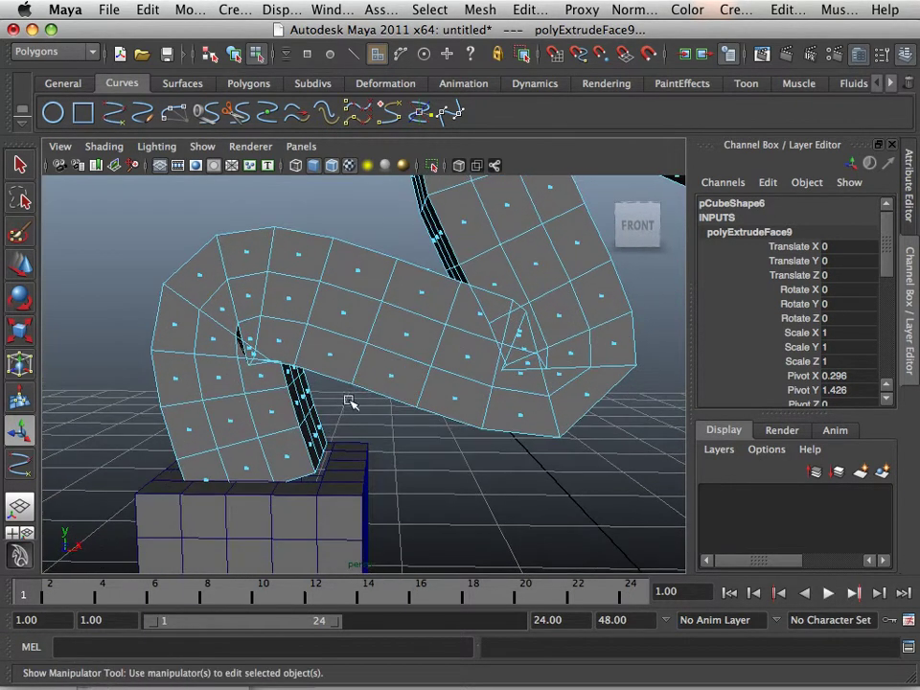
{"action": "right_click", "coordinate": [266, 393]}
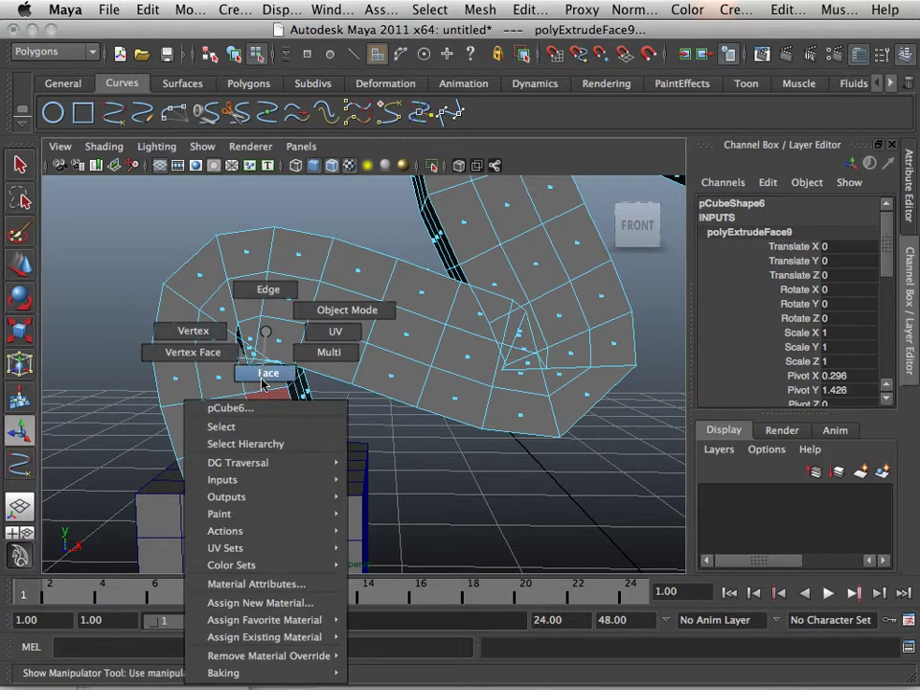
{"action": "right_click_drag", "start_coordinate": [264, 383], "coordinate": [266, 385]}
{"action": "left_click", "coordinate": [283, 450]}
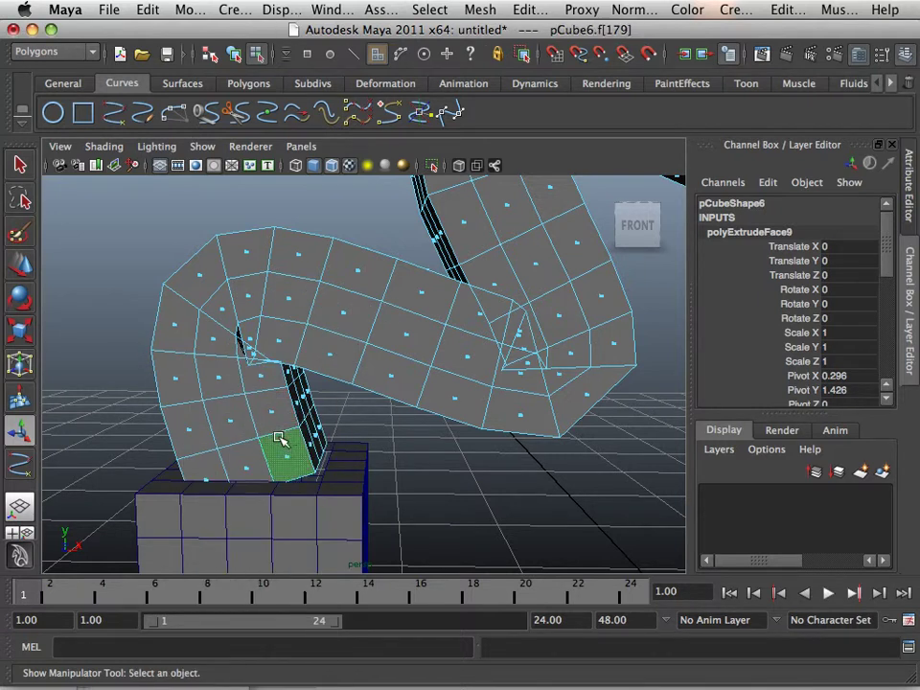
{"action": "left_click", "coordinate": [428, 467]}
Step: Switch to the front view and show the control vertices of the curve inside the extruded tube
{"action": "key", "text": "space"}
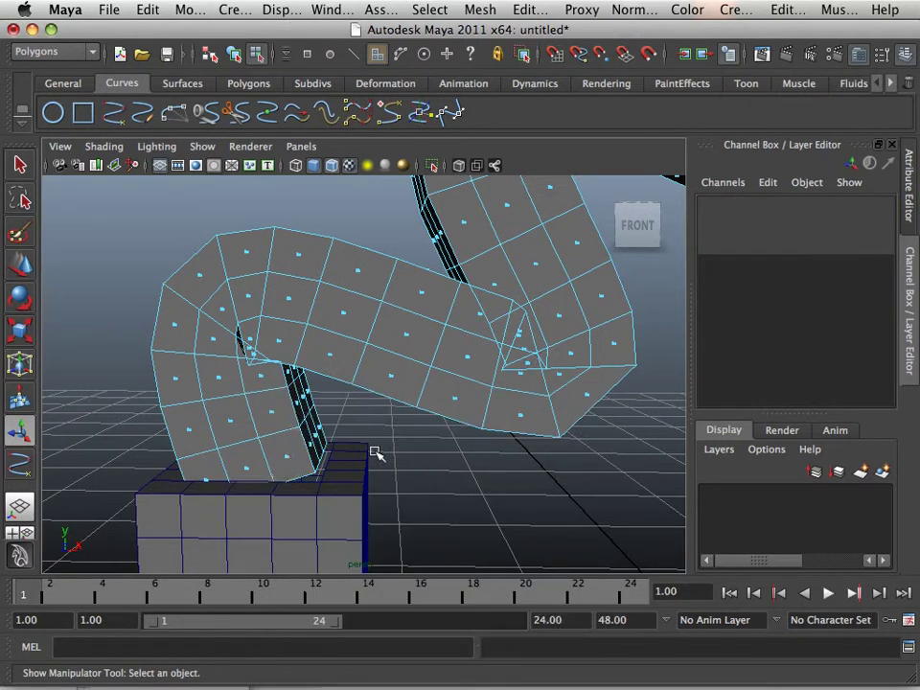
{"action": "key", "text": "space"}
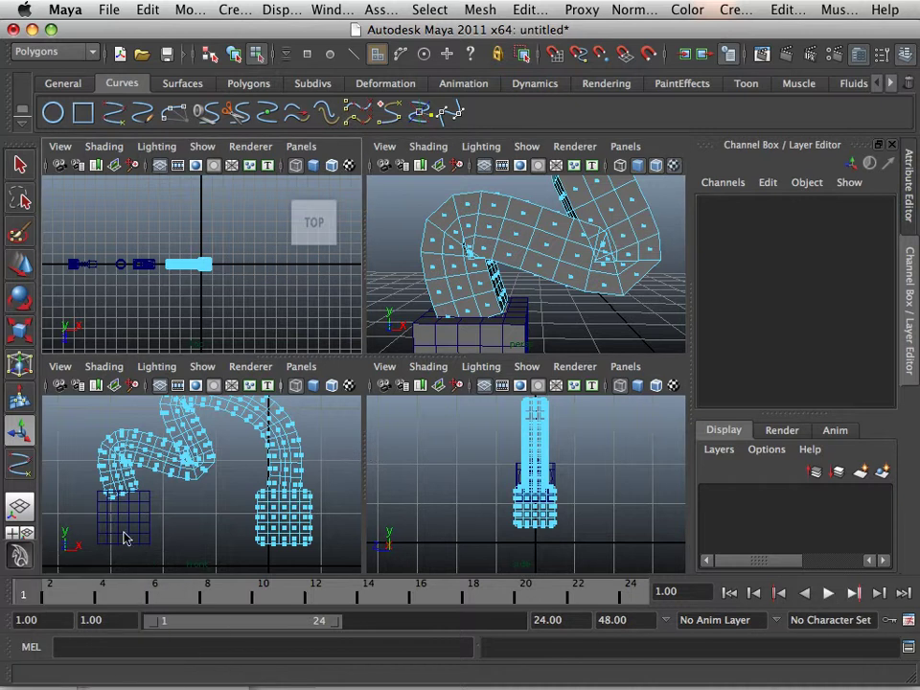
{"action": "key", "text": "space"}
{"action": "scroll", "coordinate": [144, 506], "scroll_direction": "up", "scroll_amount": 4}
{"action": "left_click_drag", "start_coordinate": [177, 421], "coordinate": [315, 485], "text": "alt"}
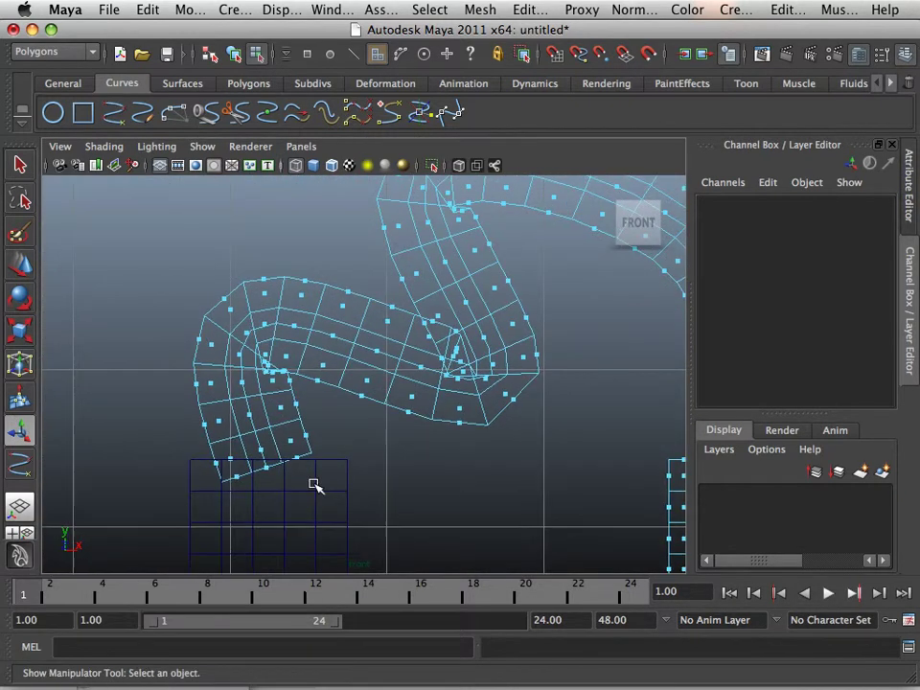
{"action": "scroll", "coordinate": [312, 451], "scroll_direction": "up", "scroll_amount": 6}
{"action": "left_click", "coordinate": [325, 312]}
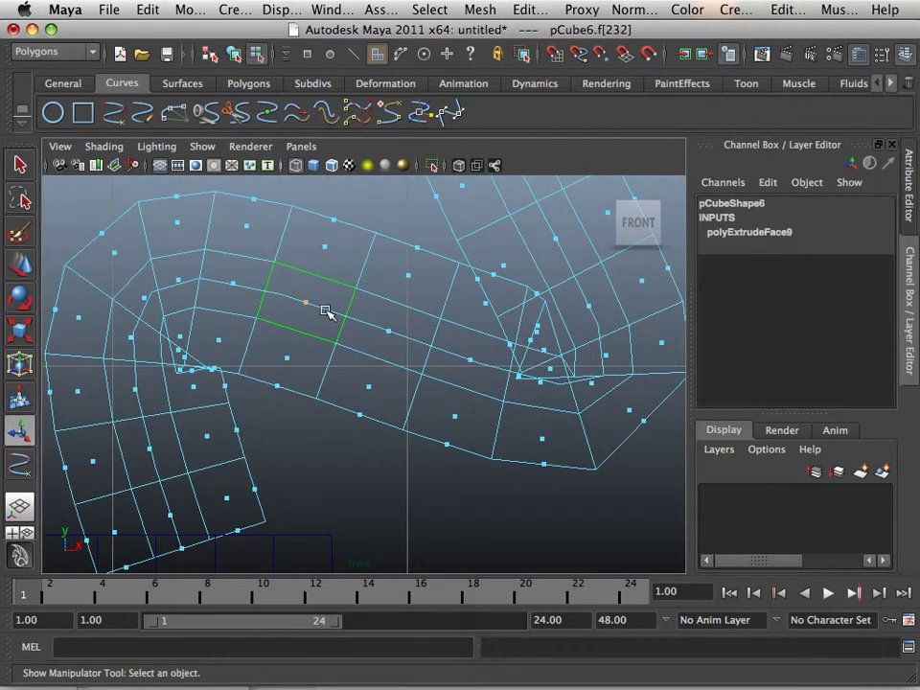
{"action": "right_click_drag", "start_coordinate": [326, 310], "coordinate": [287, 313]}
{"action": "left_click", "coordinate": [325, 317]}
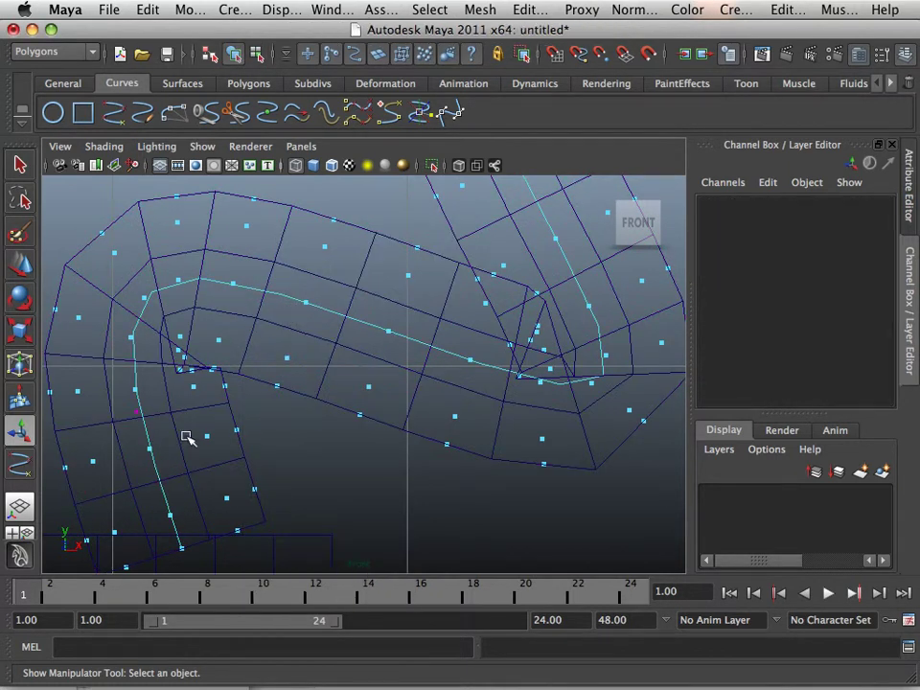
Step: Move the curve's second-to-last control vertex along positive X so the tube's end enters the left cube vertically
{"action": "middle_click_drag", "start_coordinate": [187, 435], "coordinate": [273, 330], "text": "alt"}
{"action": "left_click_drag", "start_coordinate": [220, 314], "coordinate": [220, 314]}
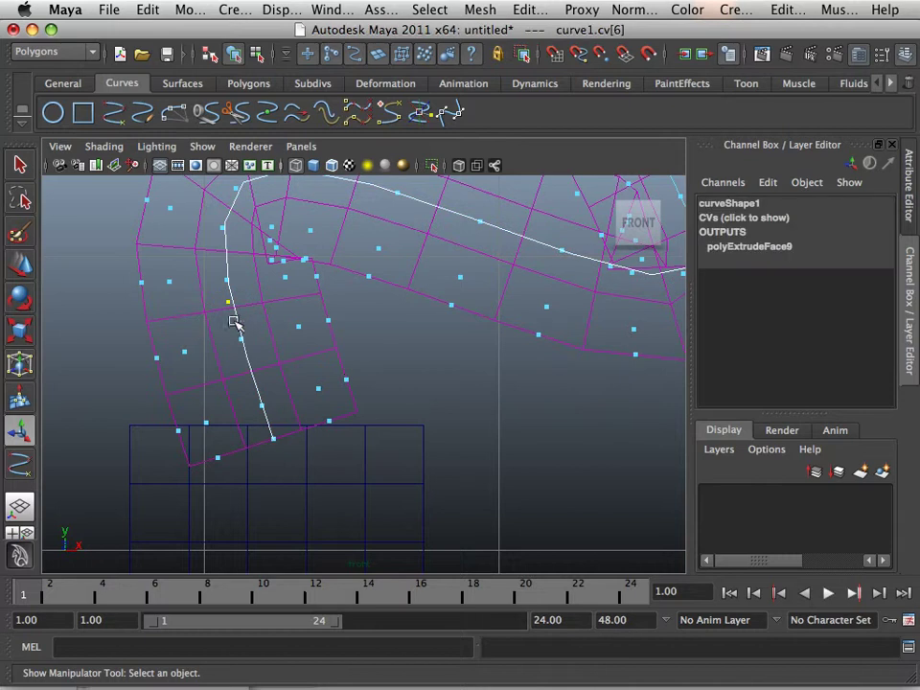
{"action": "left_click", "coordinate": [22, 269]}
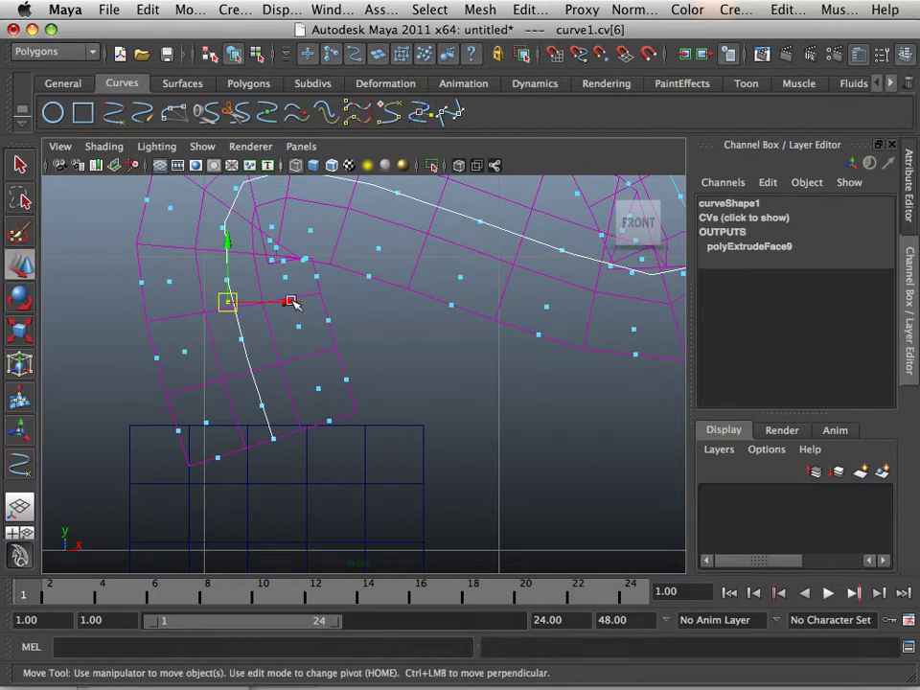
{"action": "left_click_drag", "start_coordinate": [292, 303], "coordinate": [352, 341]}
{"action": "middle_click_drag", "start_coordinate": [281, 463], "coordinate": [285, 446], "text": "alt"}
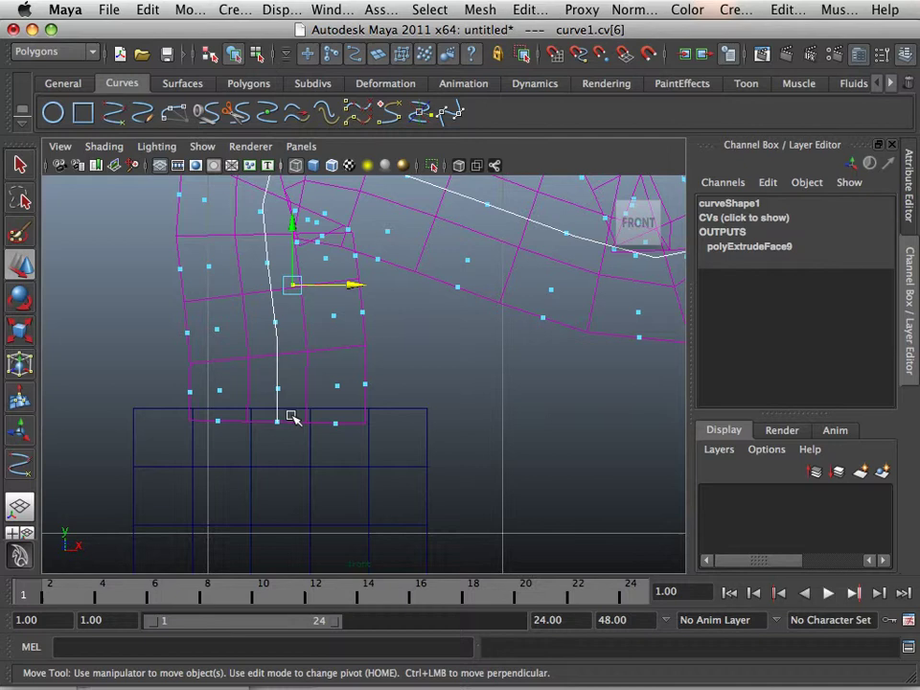
Step: Shift the curve's last control vertex slightly along X to centre it over the left cube's opening
{"action": "left_click", "coordinate": [283, 419]}
{"action": "mouse_move", "coordinate": [331, 425]}
{"action": "left_mouse_down"}
{"action": "mouse_move", "coordinate": [345, 423]}
{"action": "mouse_move", "coordinate": [335, 428]}
{"action": "left_mouse_up"}
{"action": "middle_click_drag", "start_coordinate": [335, 428], "coordinate": [287, 533], "text": "alt"}
{"action": "scroll", "coordinate": [315, 362], "scroll_direction": "down", "scroll_amount": 2}
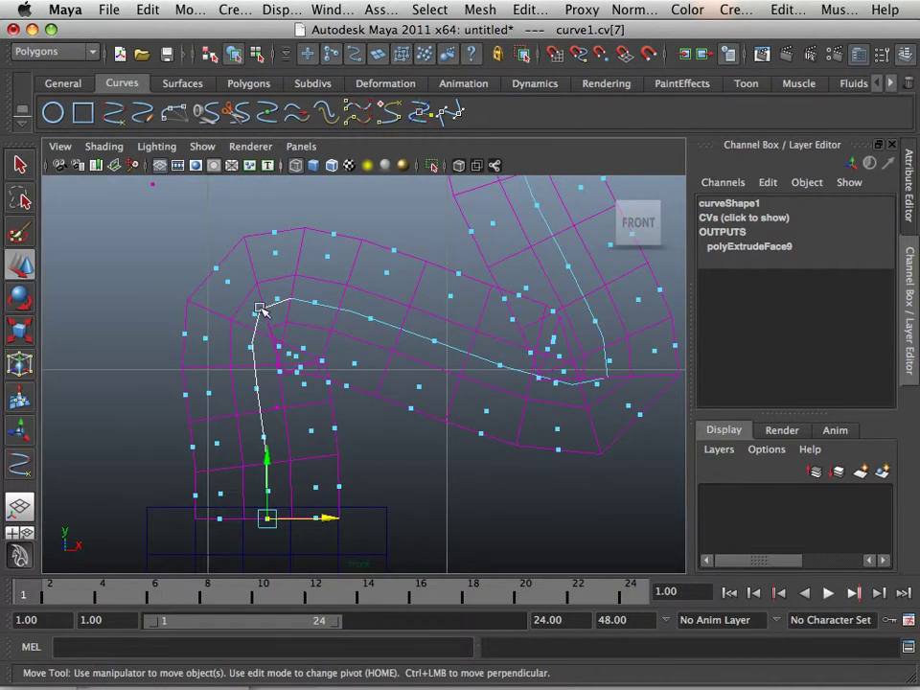
Step: Round the tube's bend above the left cube by moving the curve's third-to-last control vertex to about X -2.42, Y 2.24
{"action": "left_click", "coordinate": [151, 184]}
{"action": "left_click_drag", "start_coordinate": [151, 184], "coordinate": [347, 316]}
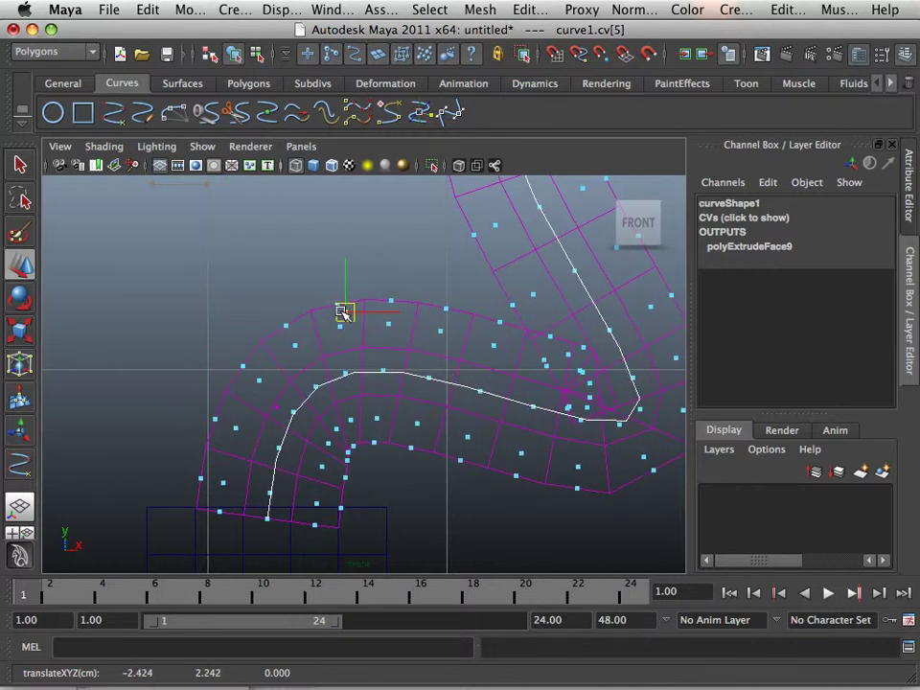
{"action": "middle_click_drag", "start_coordinate": [347, 316], "coordinate": [160, 358], "text": "alt"}
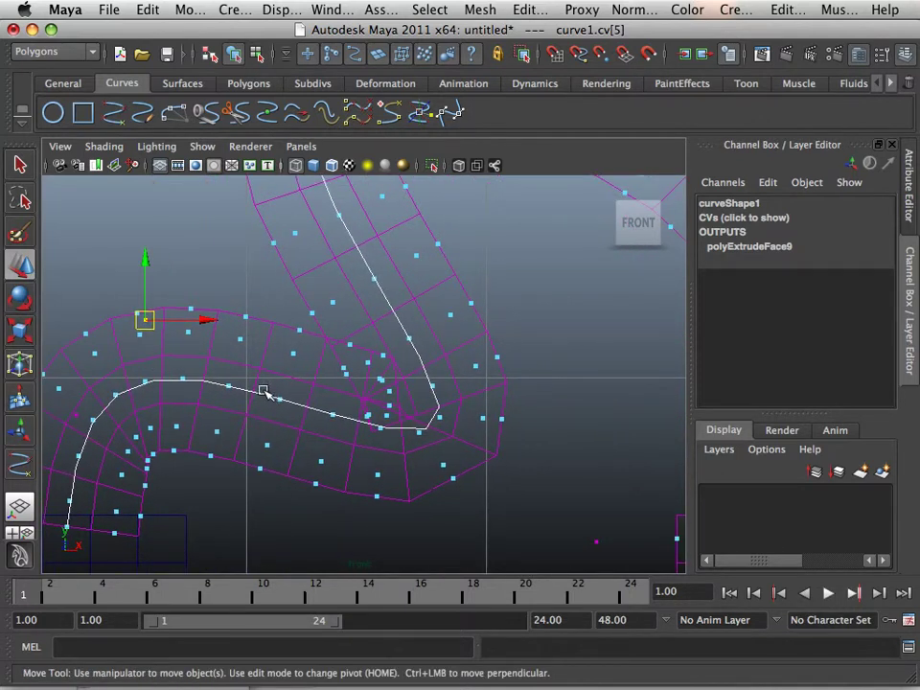
Step: Move the curve's fourth-to-last control vertex up and toward negative X to remove the sharp dip in the tube
{"action": "key", "text": "Right"}
{"action": "key", "text": "Right"}
{"action": "key", "text": "Left"}
{"action": "key", "text": "Left"}
{"action": "key", "text": "Left"}
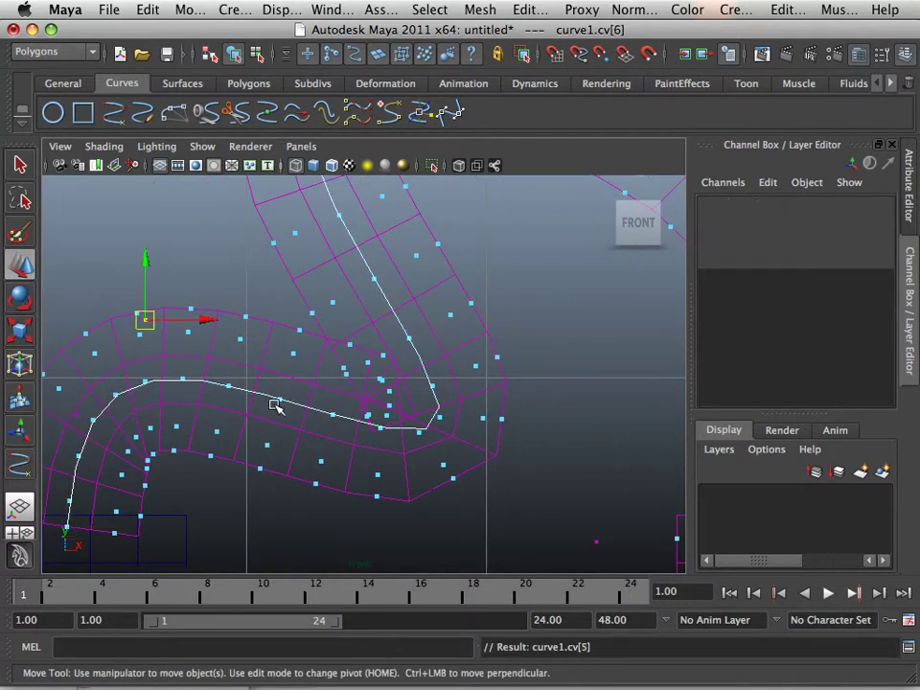
{"action": "left_click_drag", "start_coordinate": [602, 549], "coordinate": [271, 198]}
{"action": "middle_click_drag", "start_coordinate": [350, 318], "coordinate": [372, 294]}
Step: Move the neighbouring control vertex, curve1.cv[3], along positive X to open up the tight bend at the top of the tube
{"action": "right_click_drag", "start_coordinate": [380, 303], "coordinate": [350, 474], "text": "alt"}
{"action": "key", "text": "Left"}
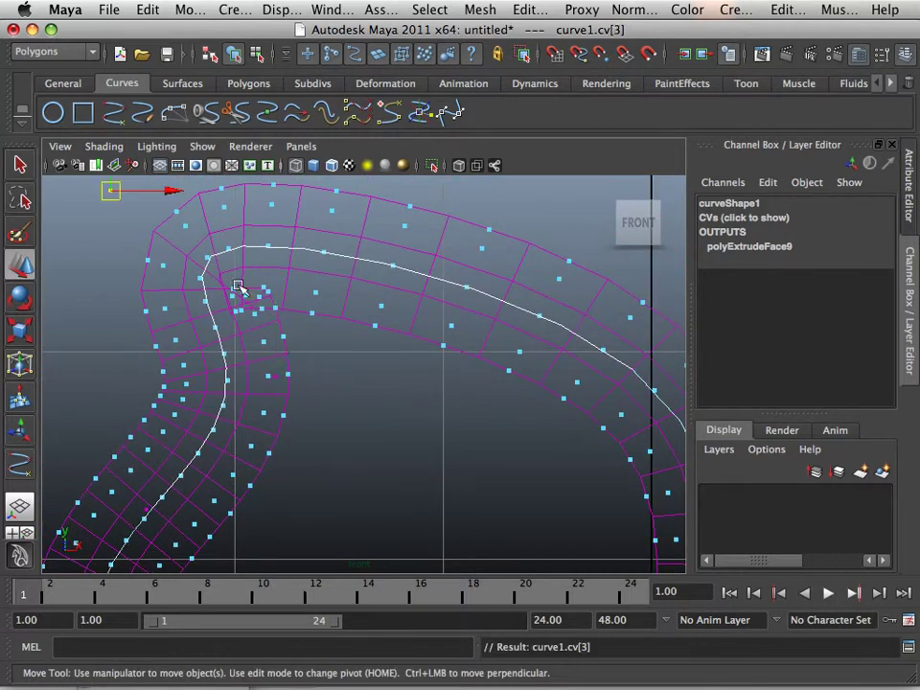
{"action": "middle_click_drag", "start_coordinate": [108, 192], "coordinate": [316, 199]}
{"action": "middle_click_drag", "start_coordinate": [409, 425], "coordinate": [68, 304], "text": "alt"}
{"action": "middle_click_drag", "start_coordinate": [148, 343], "coordinate": [381, 419], "text": "alt"}
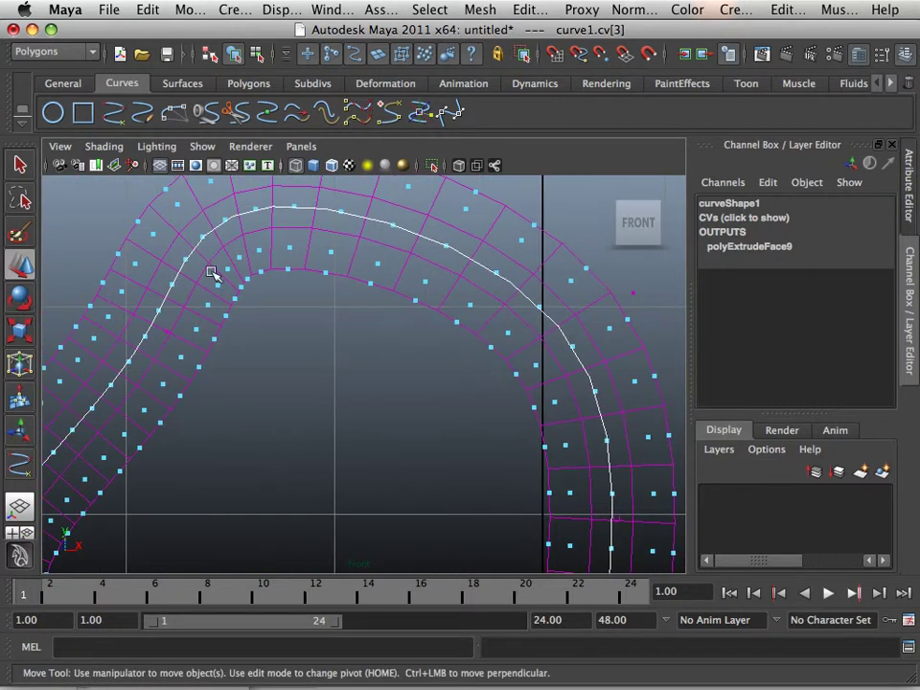
Step: Raise the curve's last control vertex to about X -2.75, Y 1.52 so the tube ends just above the left cube
{"action": "middle_click_drag", "start_coordinate": [146, 403], "coordinate": [376, 296], "text": "alt"}
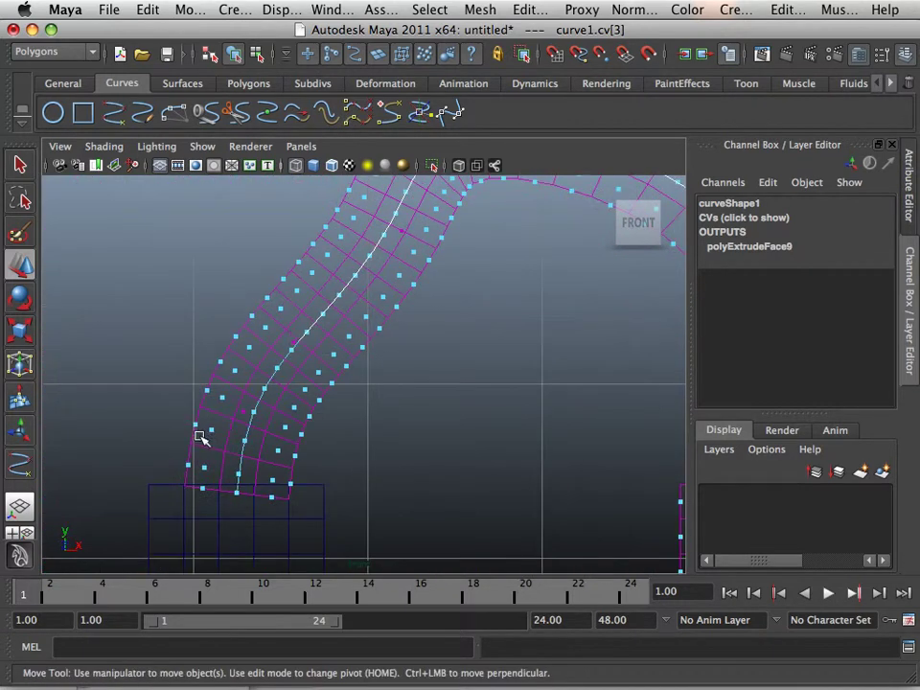
{"action": "middle_click_drag", "start_coordinate": [199, 436], "coordinate": [212, 354], "text": "alt"}
{"action": "right_click_drag", "start_coordinate": [212, 354], "coordinate": [180, 436], "text": "alt"}
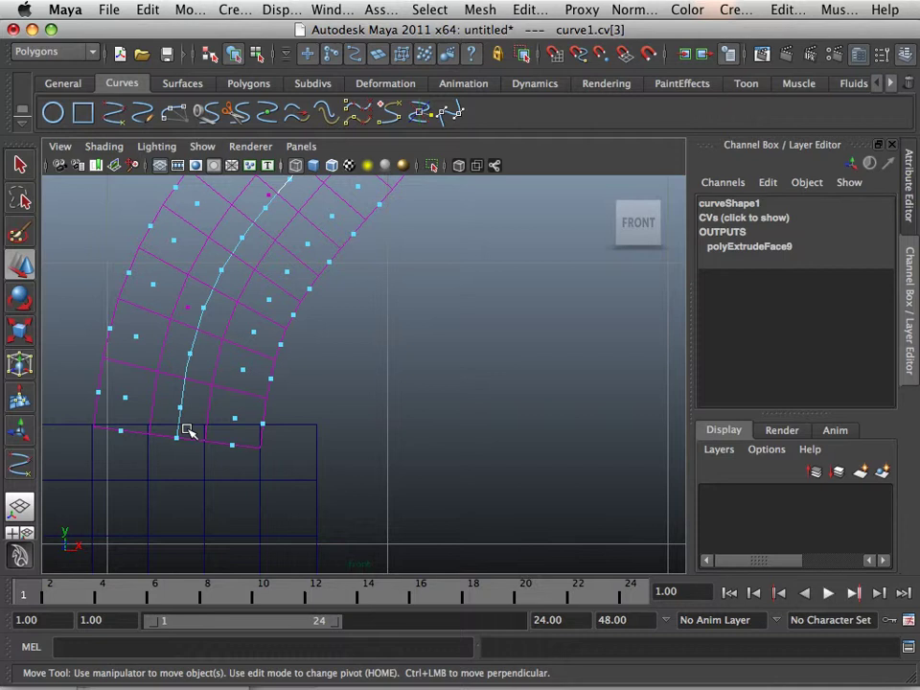
{"action": "left_click_drag", "start_coordinate": [188, 431], "coordinate": [177, 409]}
{"action": "right_click_drag", "start_coordinate": [176, 417], "coordinate": [170, 432], "text": "alt"}
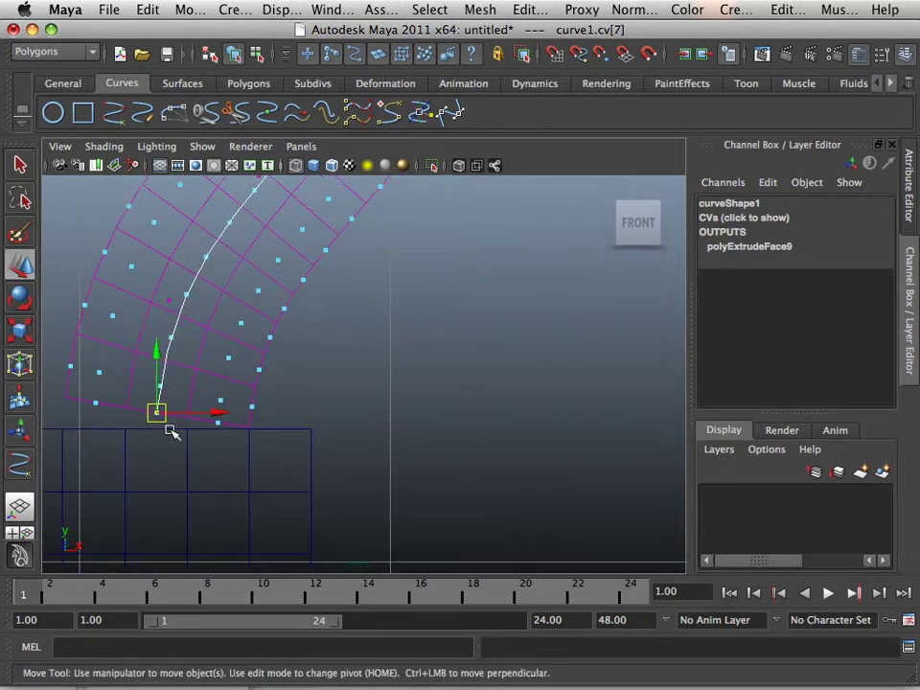
{"action": "left_click_drag", "start_coordinate": [174, 415], "coordinate": [172, 404]}
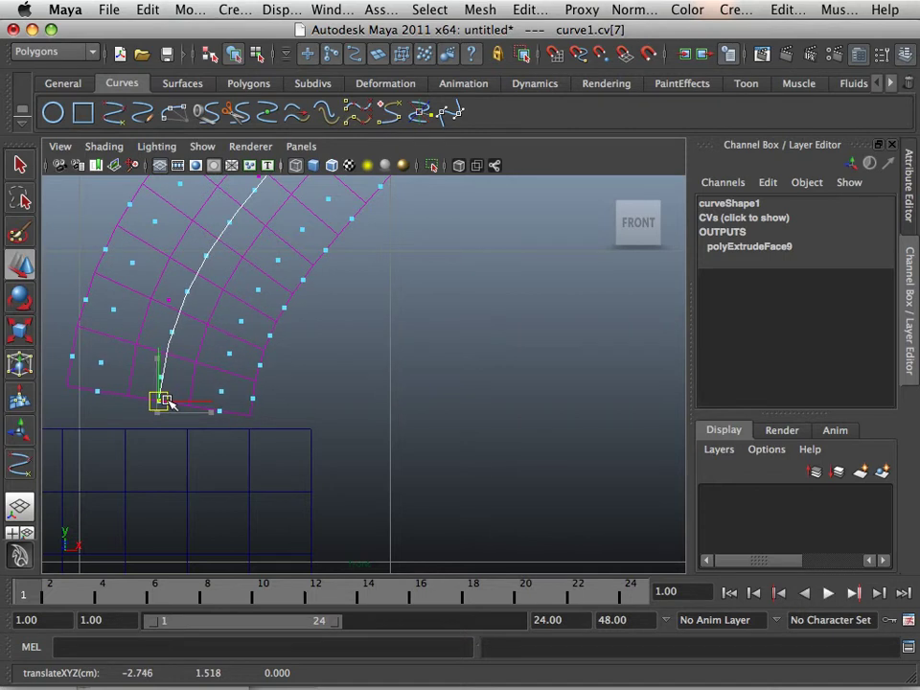
{"action": "middle_click_drag", "start_coordinate": [166, 406], "coordinate": [305, 408], "text": "alt"}
{"action": "right_click_drag", "start_coordinate": [301, 409], "coordinate": [284, 430], "text": "alt"}
{"action": "middle_click_drag", "start_coordinate": [285, 430], "coordinate": [299, 376], "text": "alt"}
{"action": "right_click_drag", "start_coordinate": [300, 376], "coordinate": [295, 386], "text": "alt"}
{"action": "scroll", "coordinate": [296, 387], "scroll_direction": "up", "scroll_amount": 2}
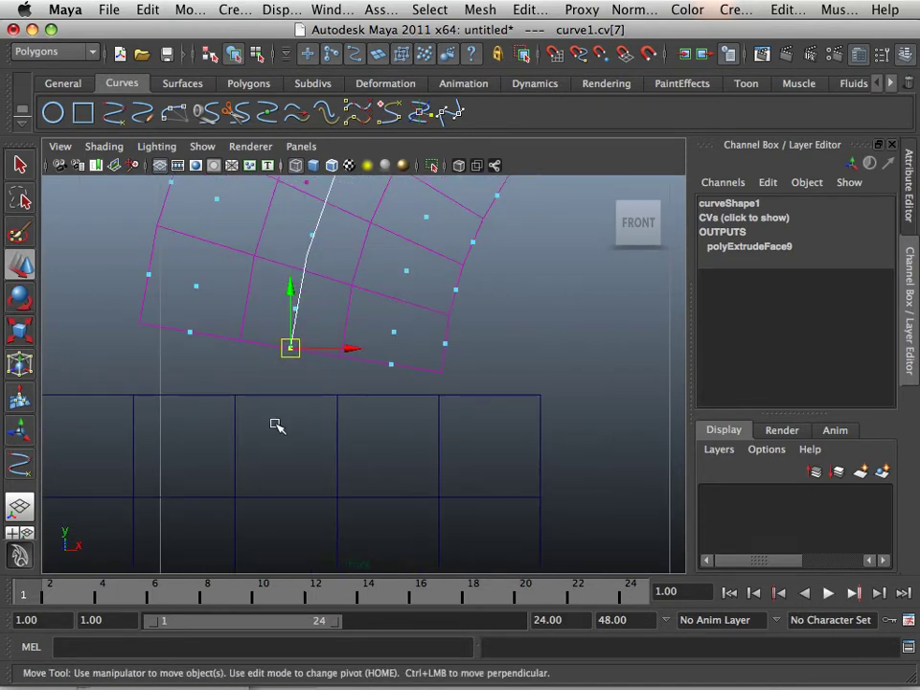
{"action": "scroll", "coordinate": [275, 426], "scroll_direction": "down", "scroll_amount": 5}
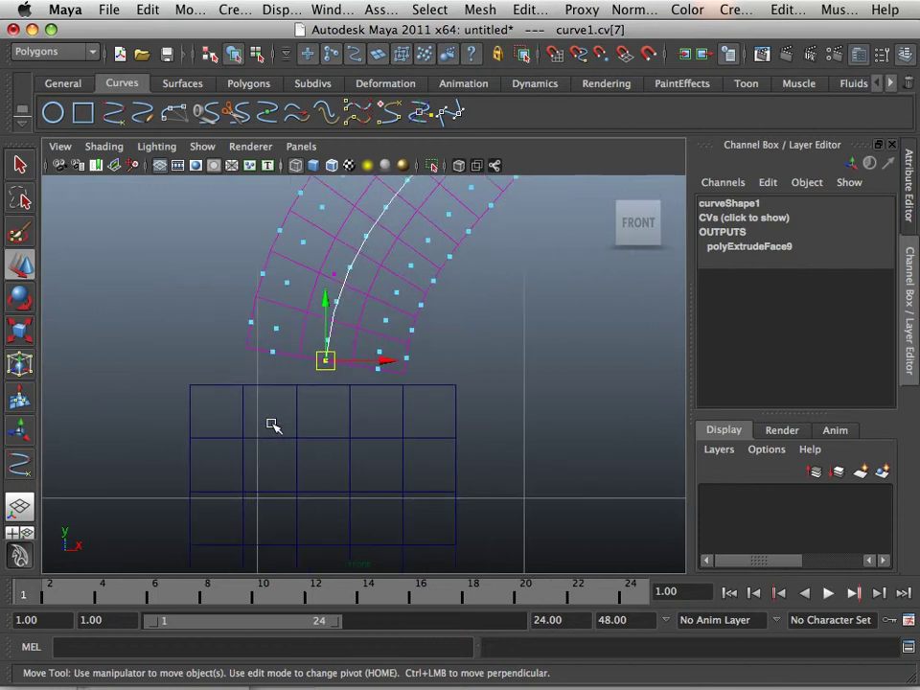